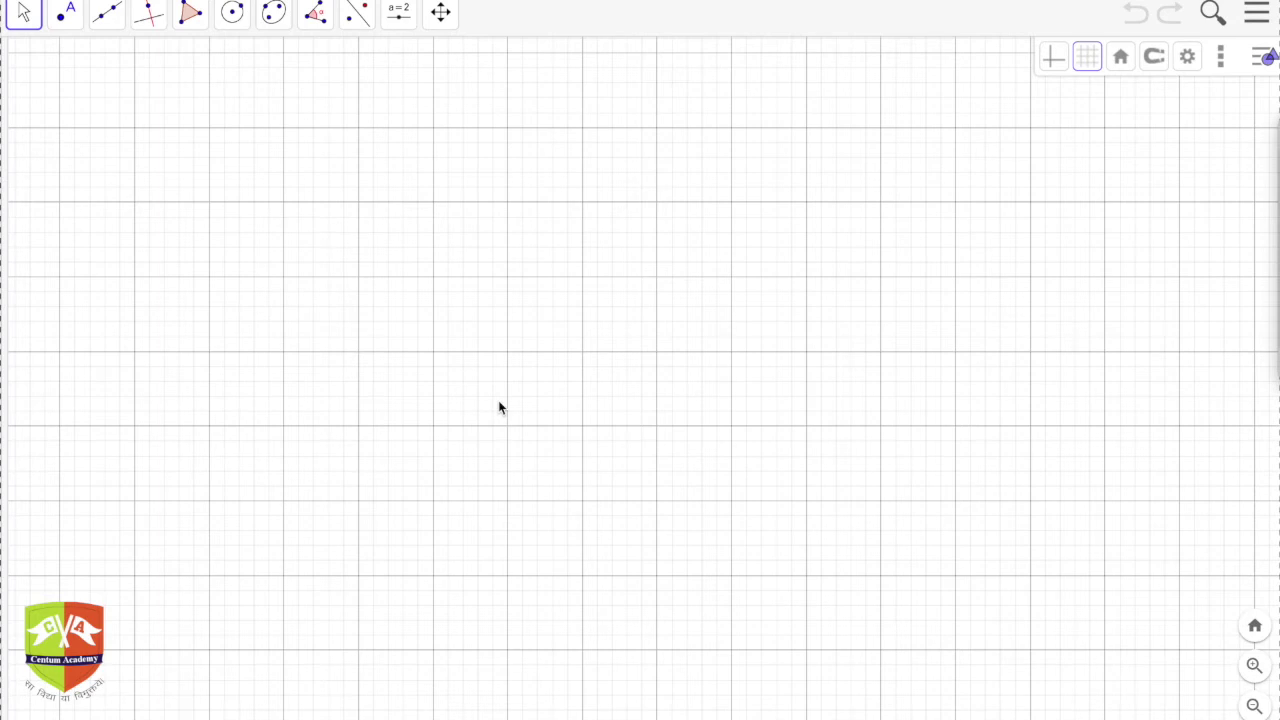
- Draw circle c with centre A, passing through point B at its top
click(233, 22)
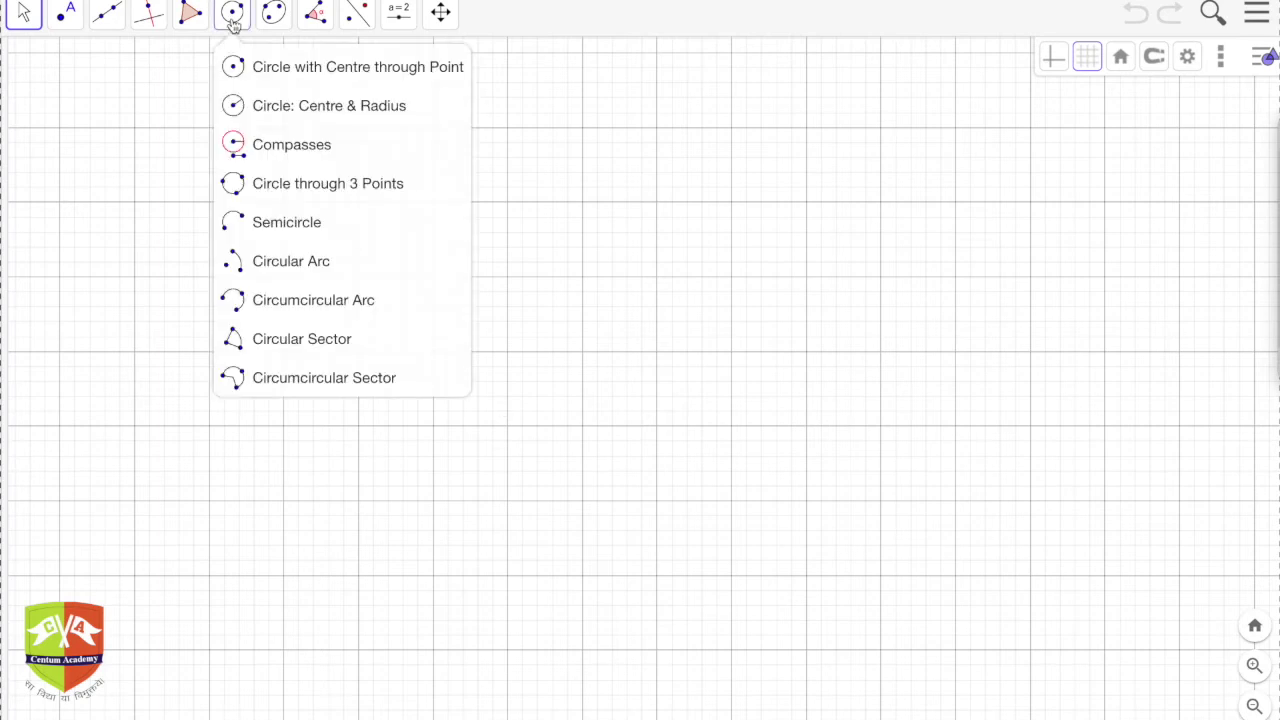
click(249, 72)
click(507, 353)
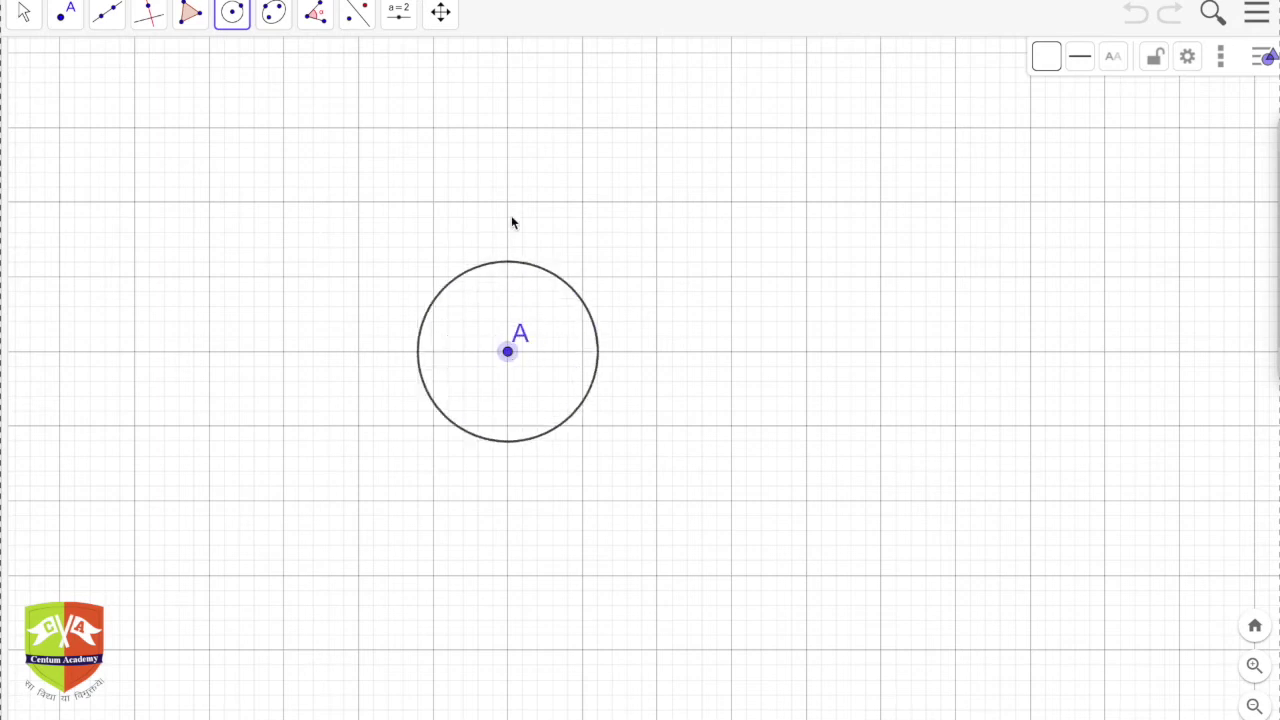
click(508, 128)
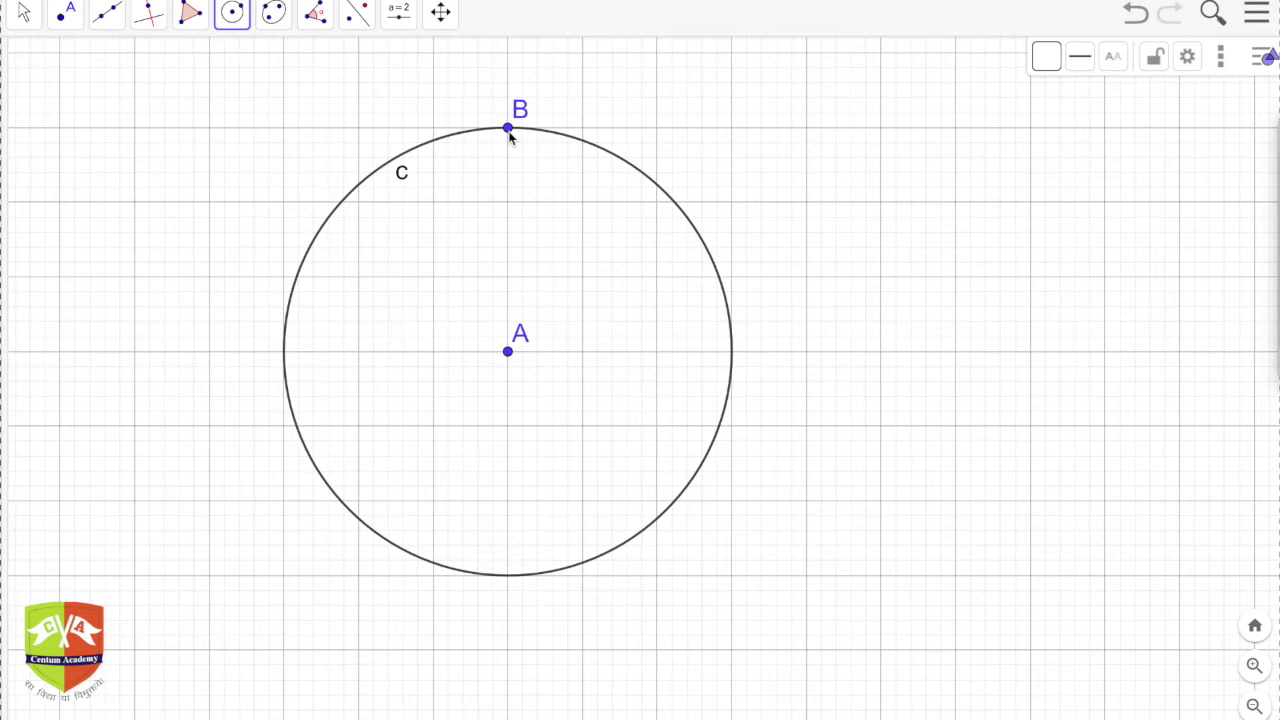
- Add point C on circle c and slide it to the upper right
click(68, 16)
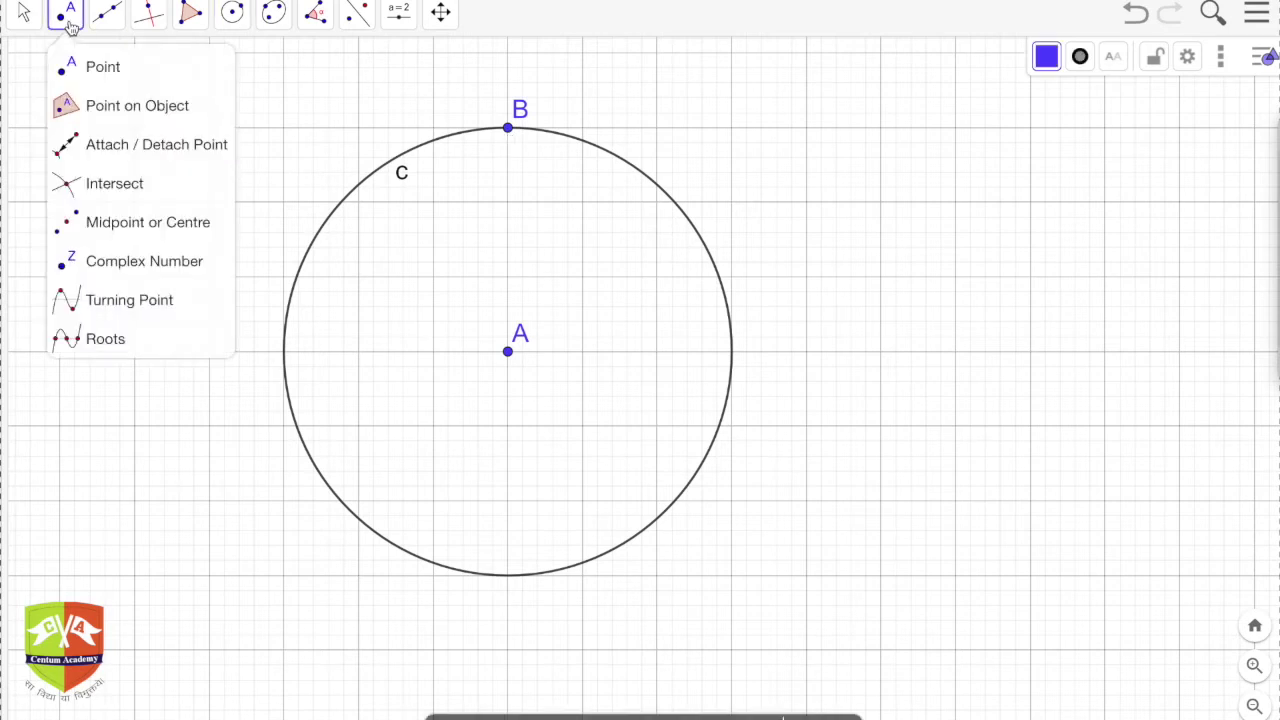
click(310, 246)
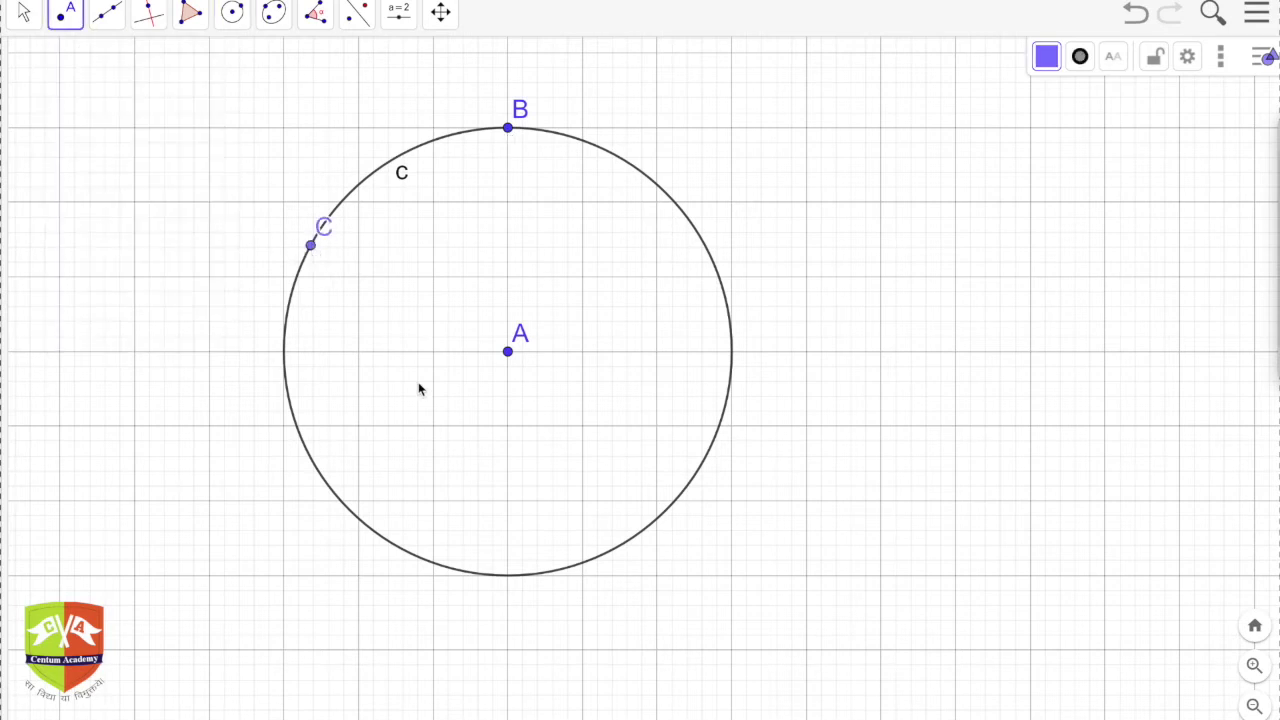
drag(311, 250, 630, 264)
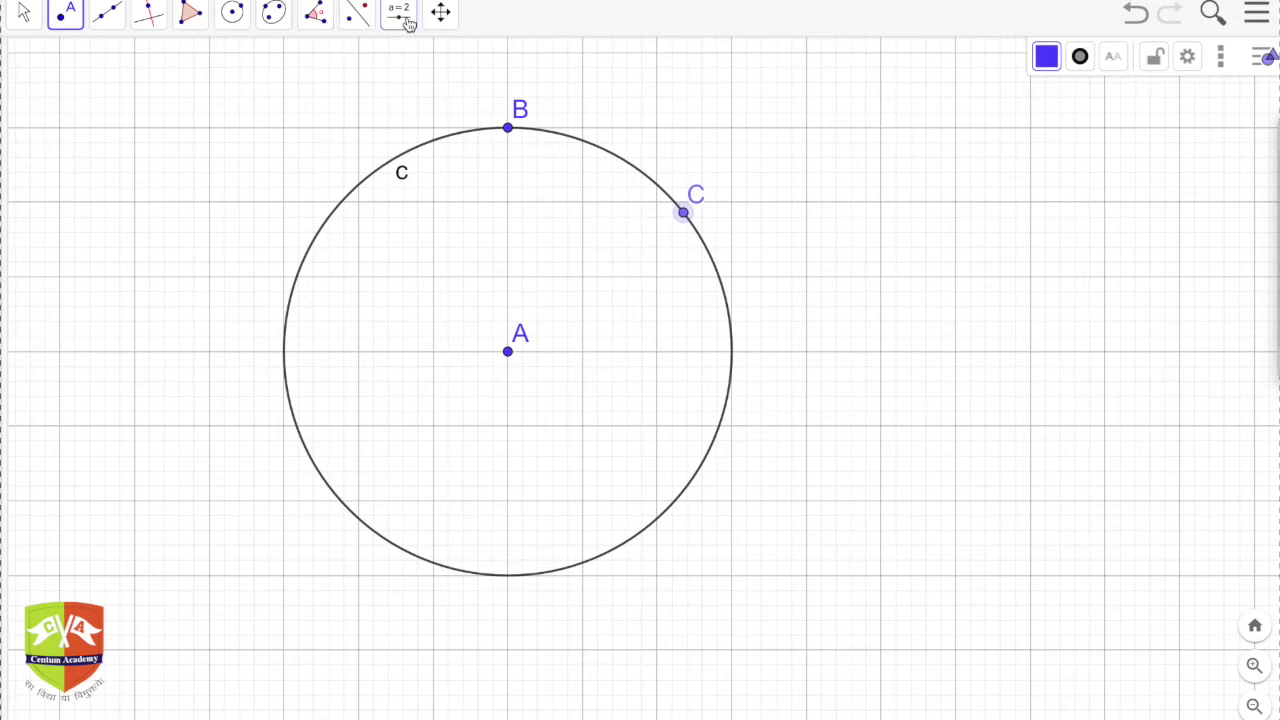
- Measure distance A to C (AC = 6) and move the label near the circle's edge
click(316, 14)
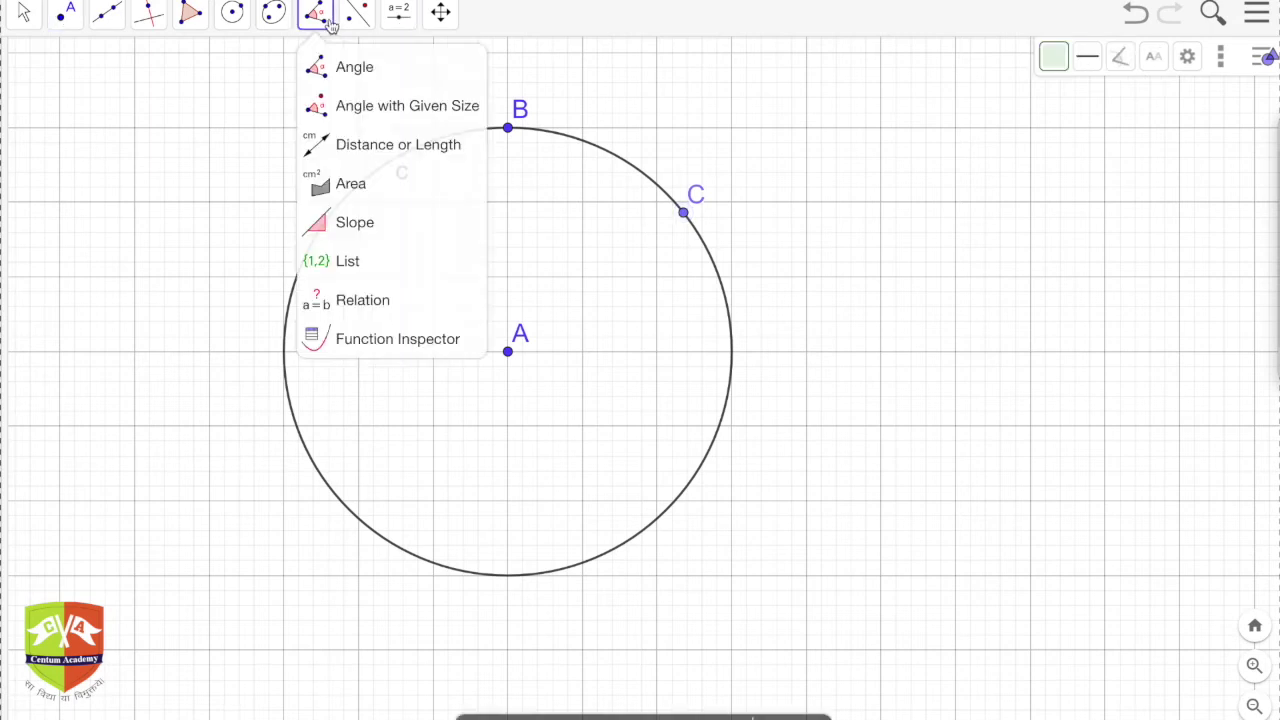
click(374, 146)
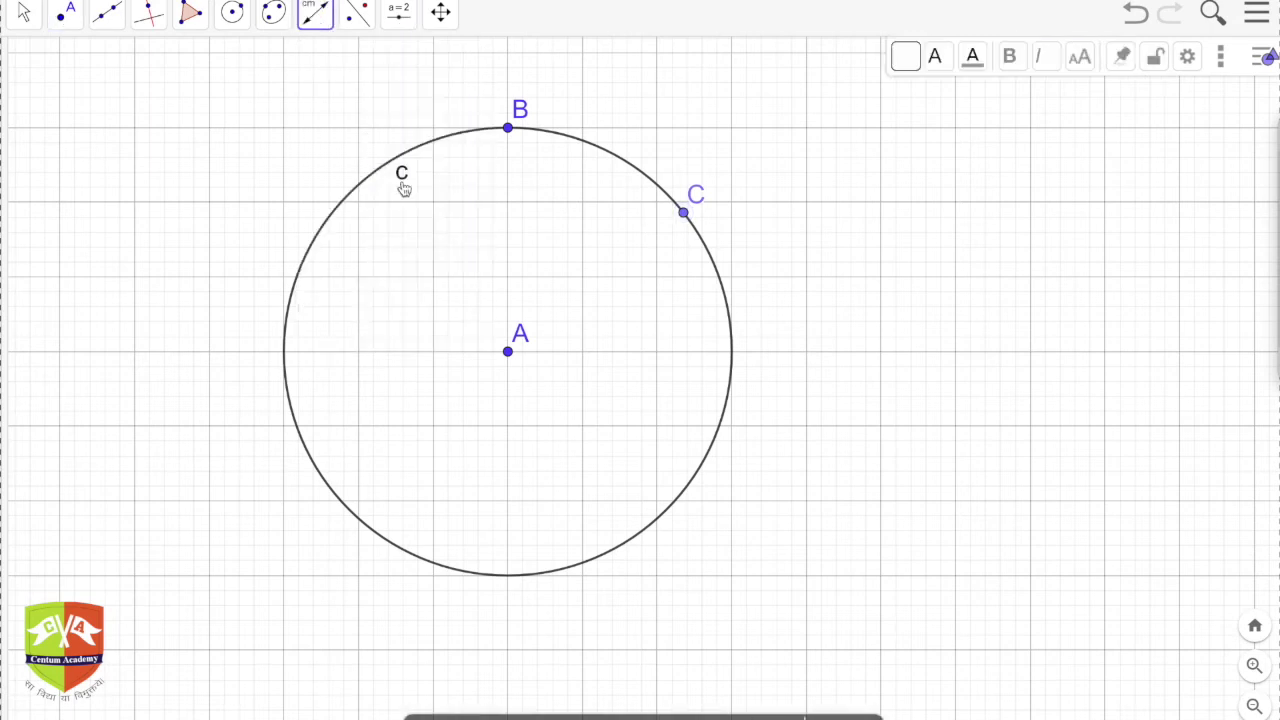
click(510, 354)
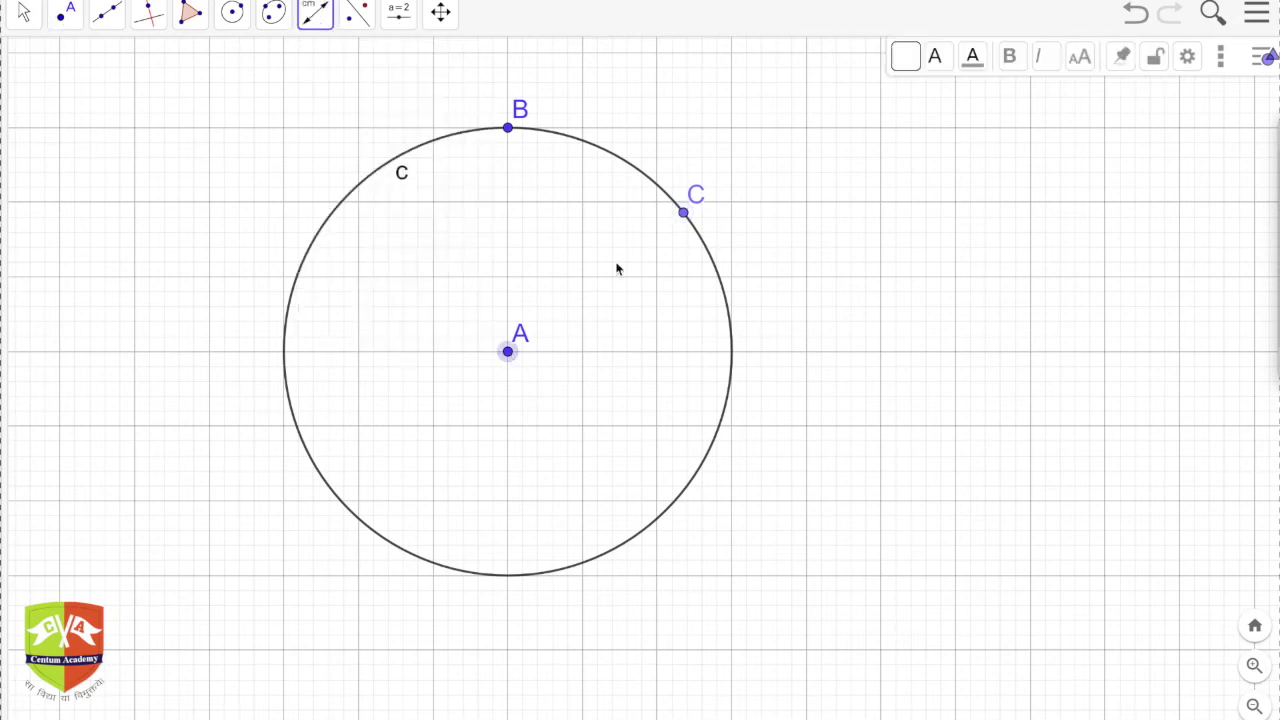
click(683, 213)
click(24, 14)
click(620, 289)
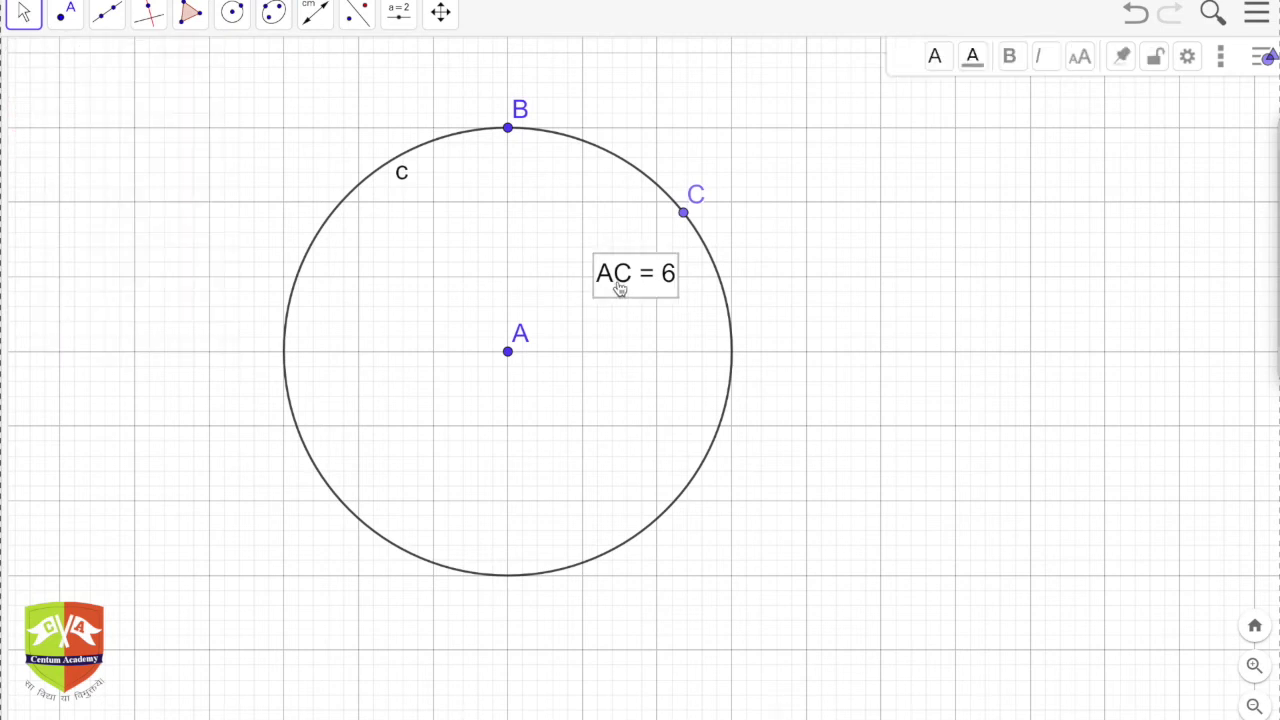
drag(620, 289, 663, 326)
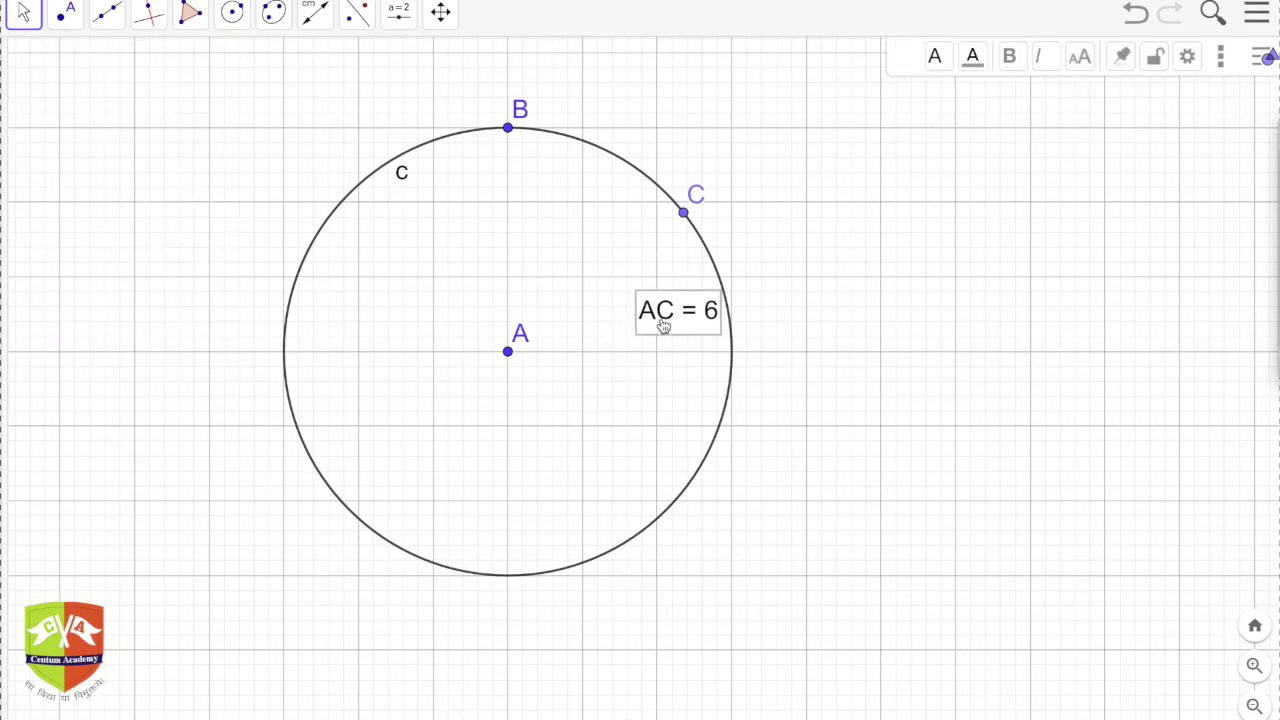
click(110, 16)
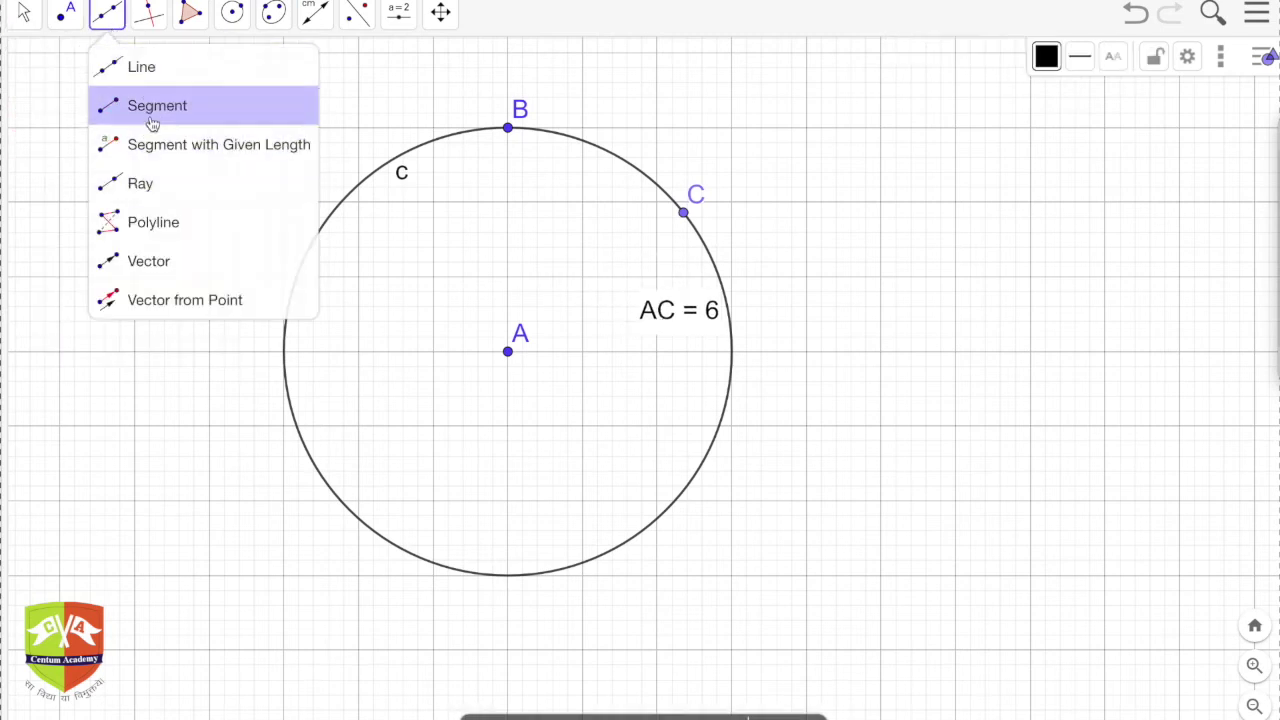
- Draw radius segment f from centre A to point C
click(151, 112)
click(510, 352)
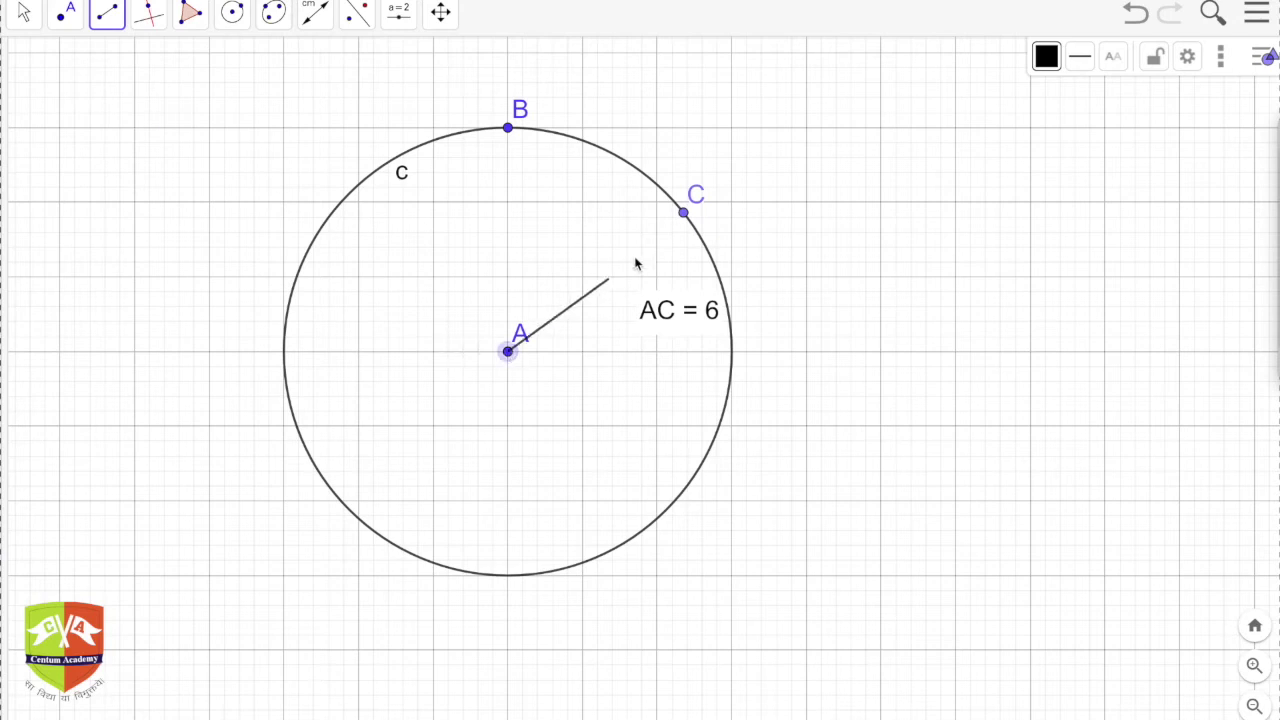
click(684, 215)
- Draw chord g from C to new point D, then slide C up beside B
click(684, 214)
click(660, 188)
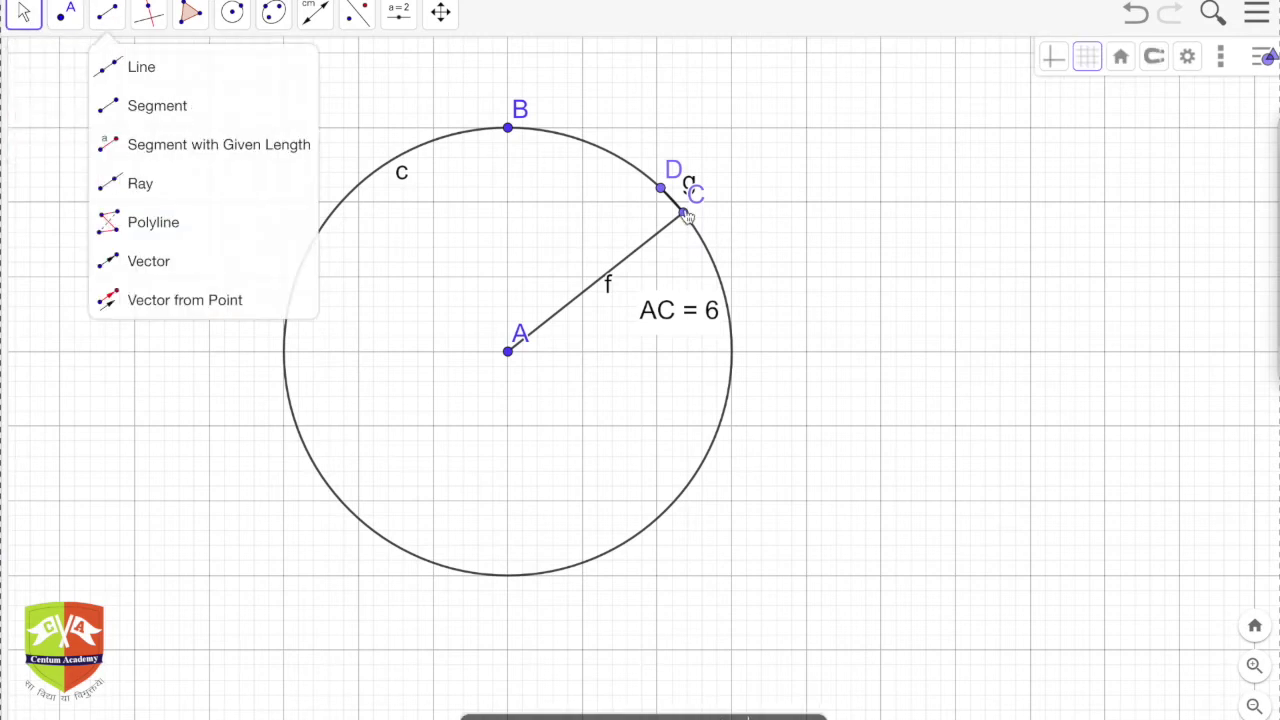
key(Escape)
drag(684, 213, 520, 134)
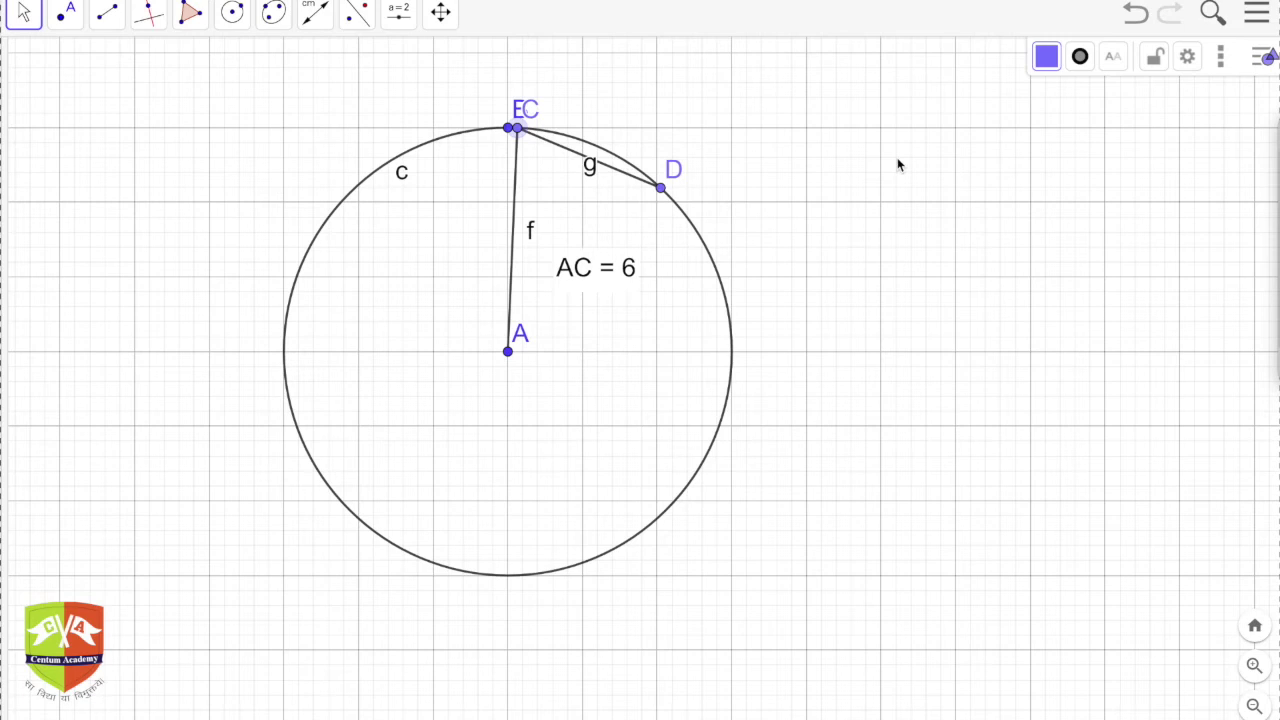
right_click(663, 194)
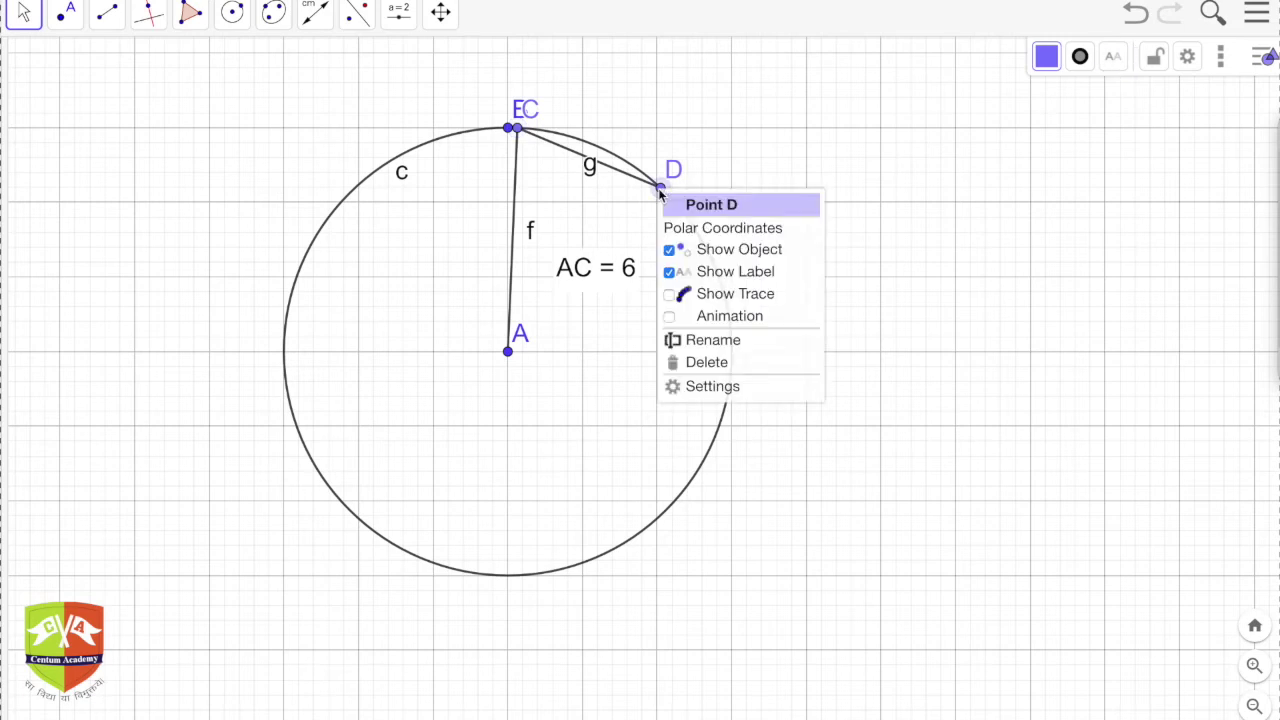
- Delete point D with chord g, then slide C along the circle to the upper left
click(715, 361)
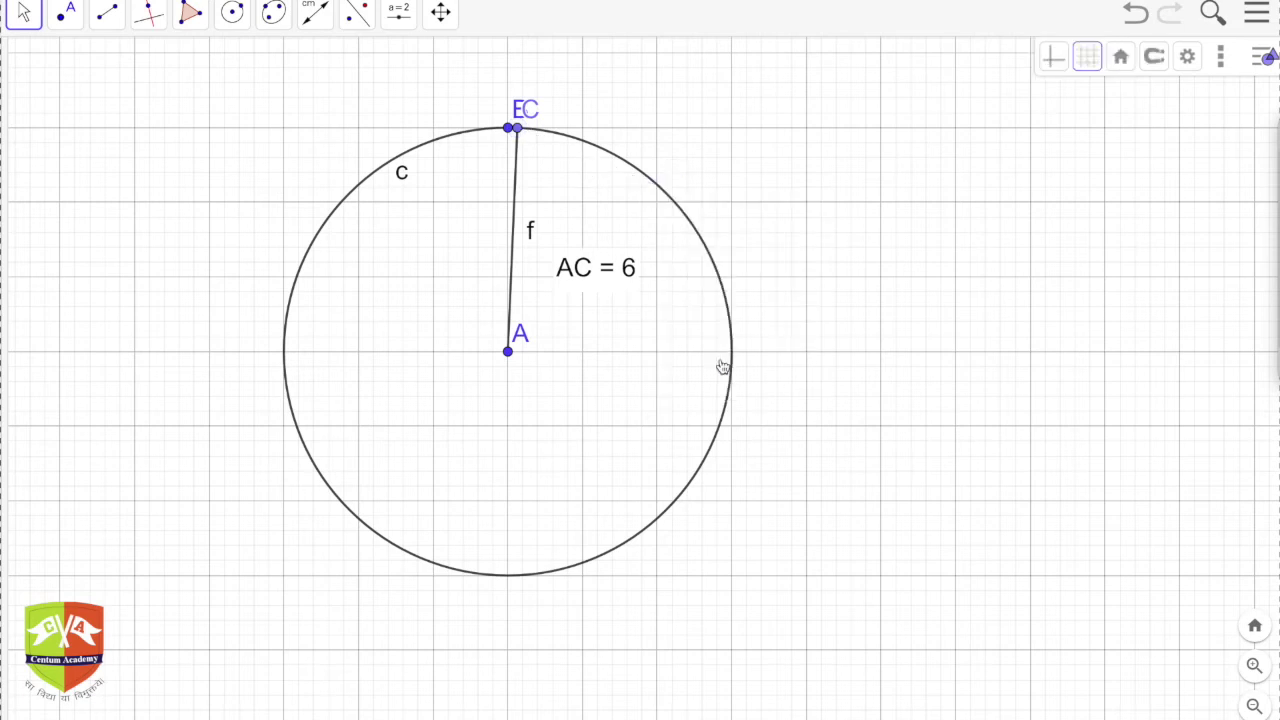
drag(520, 134, 487, 307)
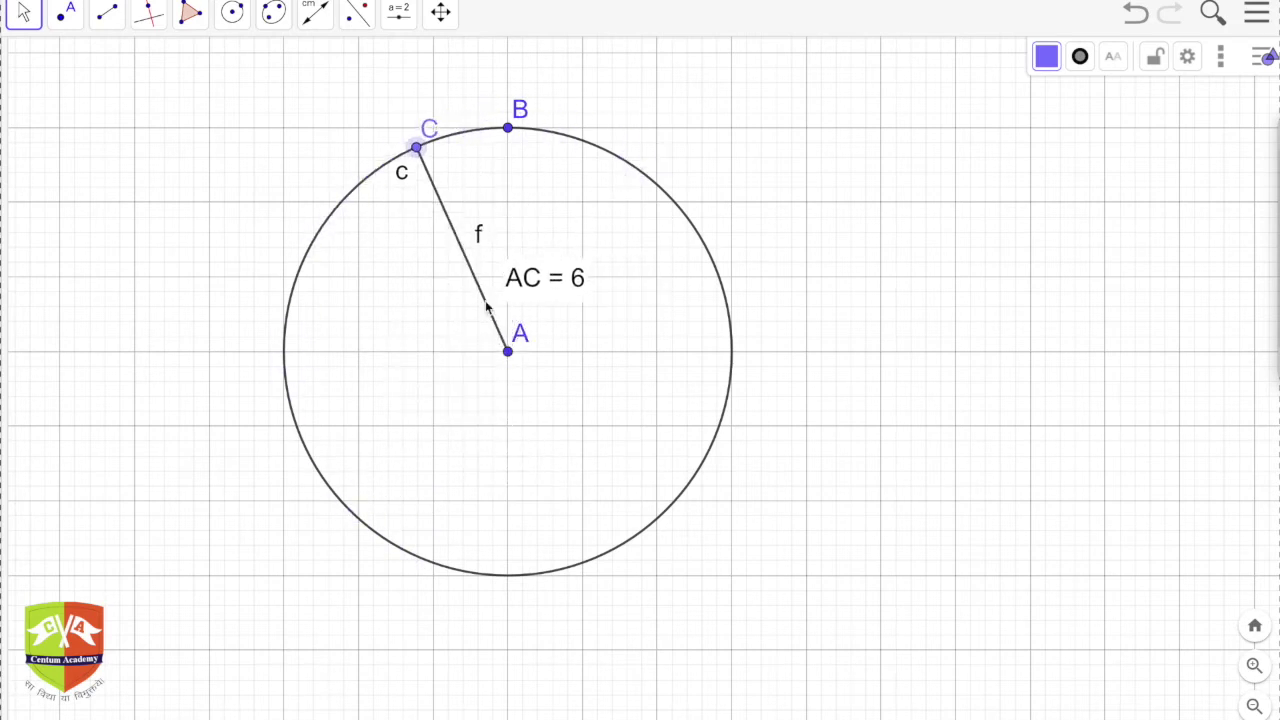
drag(417, 148, 400, 272)
- Enlarge circle c by pulling B upward so AC = 8, then move C around the circle
drag(509, 130, 515, 53)
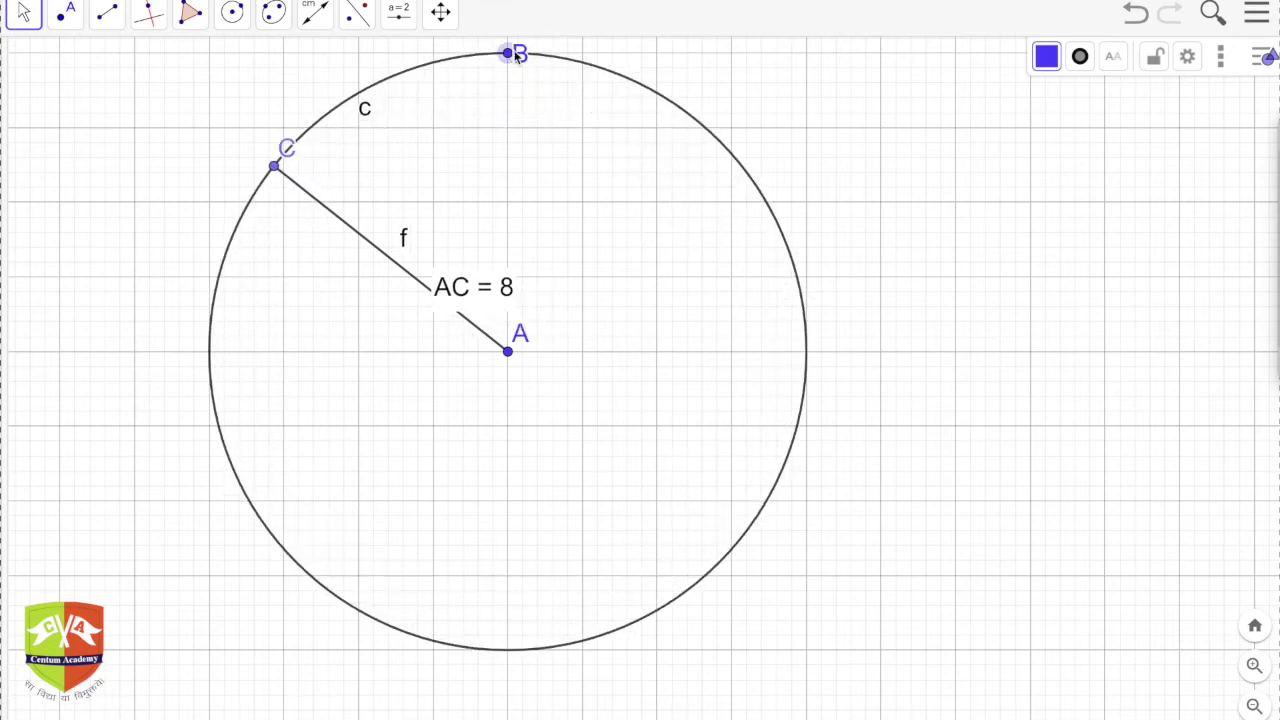
click(276, 170)
drag(278, 175, 590, 330)
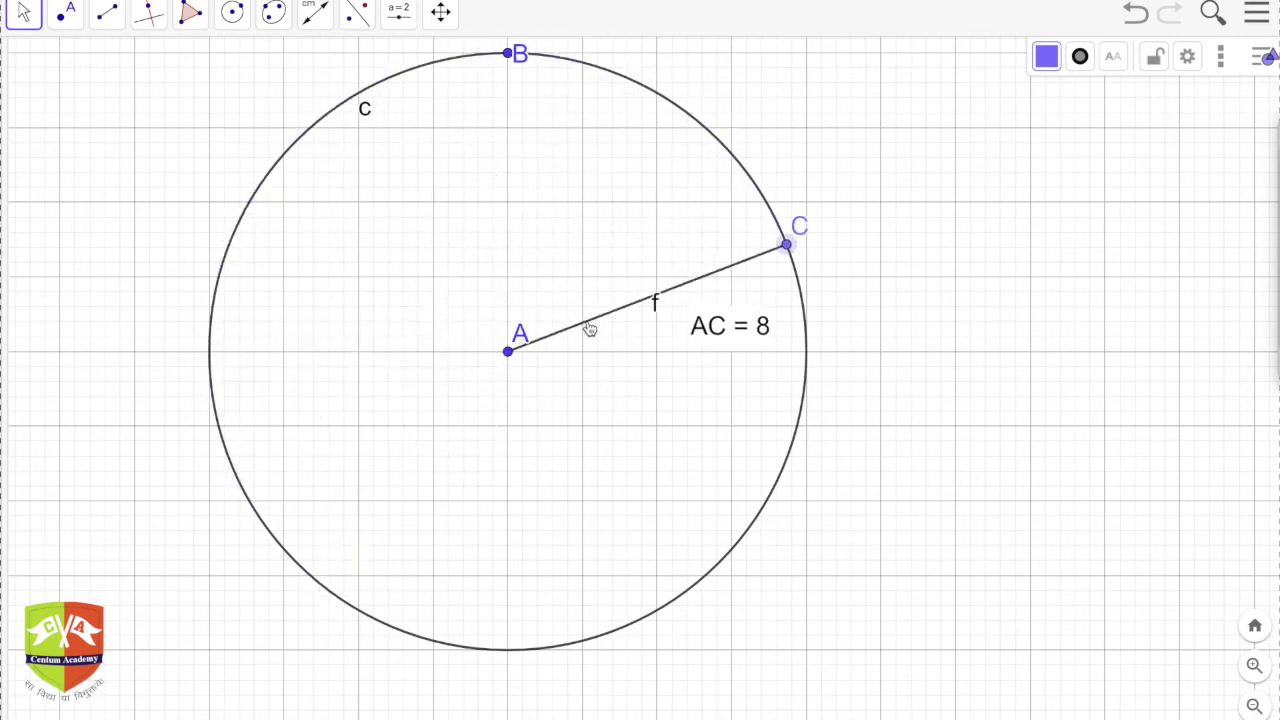
- Turn on Show Trace for point C and drag it around circle c
right_click(788, 250)
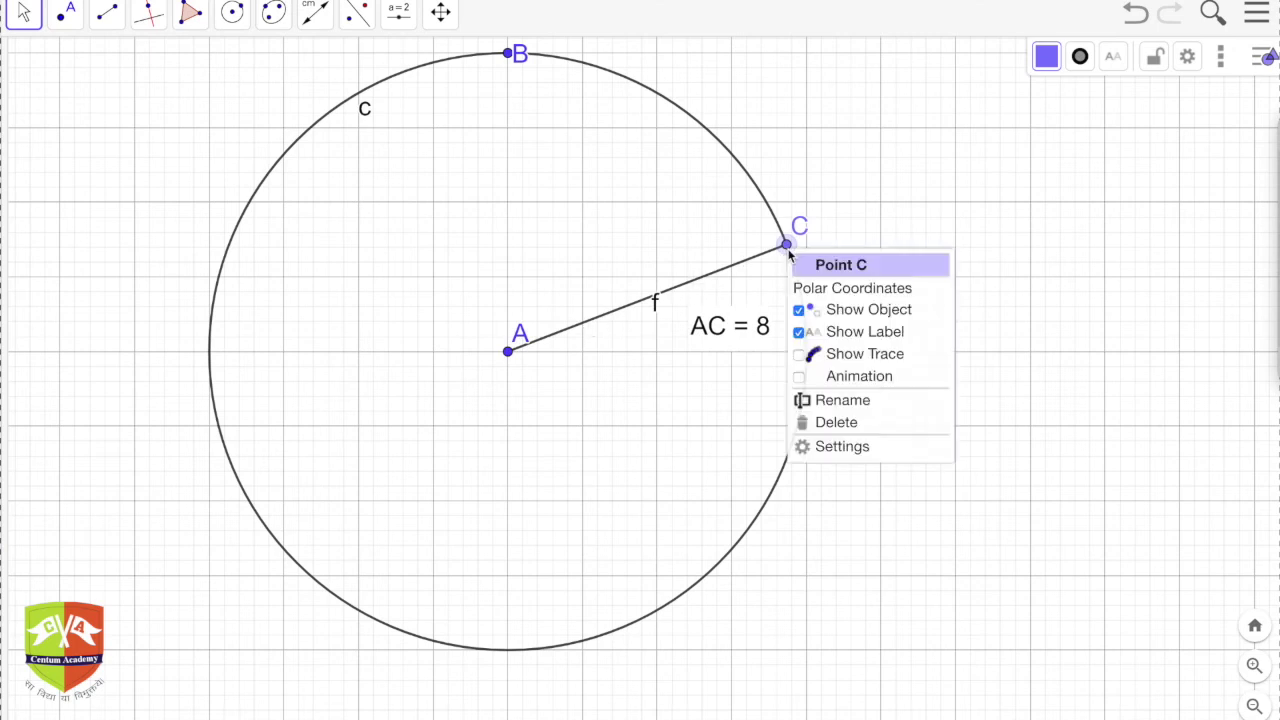
click(845, 364)
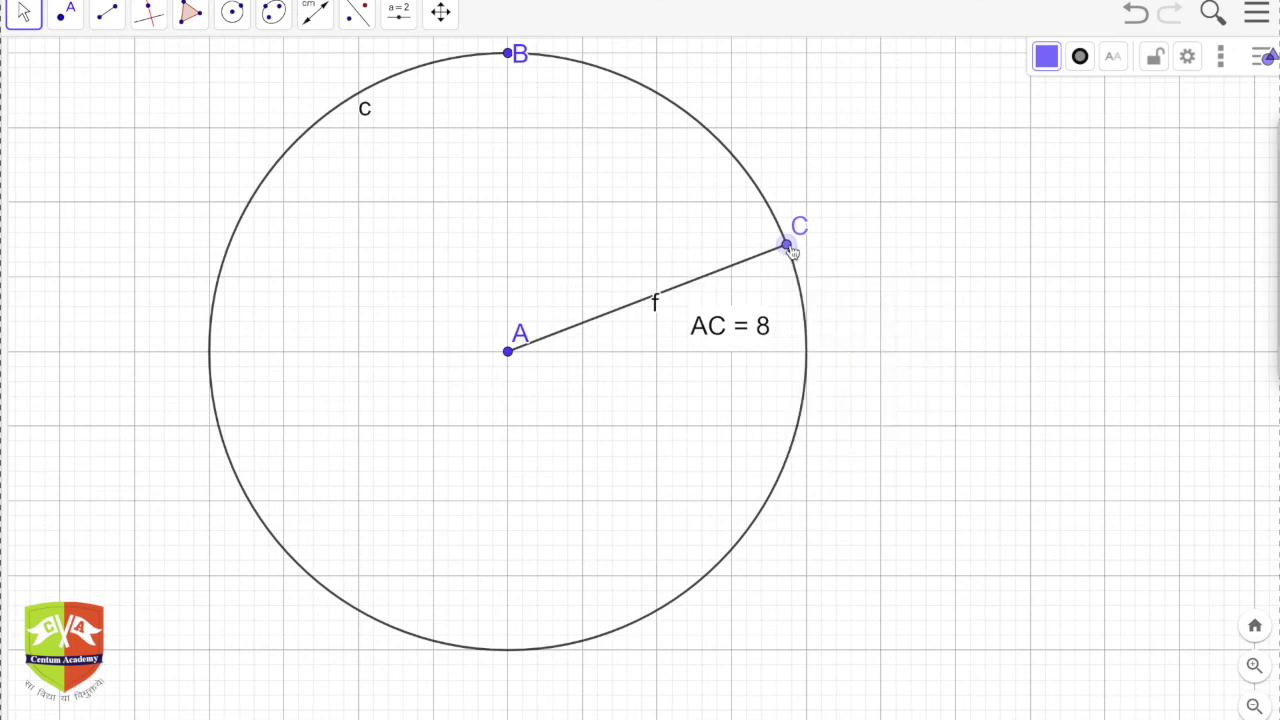
mouse_move(791, 251)
mouse_down()
mouse_move(747, 184)
mouse_move(654, 114)
mouse_move(617, 94)
mouse_move(518, 82)
mouse_move(477, 84)
mouse_move(403, 137)
mouse_move(366, 200)
mouse_move(334, 206)
mouse_move(279, 265)
mouse_move(277, 240)
mouse_move(331, 151)
mouse_move(290, 193)
mouse_move(254, 297)
mouse_move(262, 332)
mouse_move(303, 366)
mouse_move(283, 363)
mouse_move(278, 343)
mouse_move(277, 366)
mouse_move(306, 404)
mouse_move(246, 449)
mouse_move(263, 499)
mouse_move(394, 554)
mouse_move(406, 577)
mouse_move(323, 551)
mouse_move(292, 525)
mouse_move(271, 389)
mouse_move(311, 483)
mouse_move(419, 542)
mouse_move(529, 491)
mouse_move(434, 514)
mouse_move(484, 591)
mouse_move(653, 582)
mouse_move(720, 562)
mouse_move(789, 514)
mouse_move(702, 607)
mouse_move(657, 617)
mouse_move(763, 480)
mouse_move(762, 272)
mouse_move(789, 317)
mouse_move(786, 437)
mouse_move(729, 274)
mouse_move(546, 113)
mouse_move(483, 138)
mouse_up()
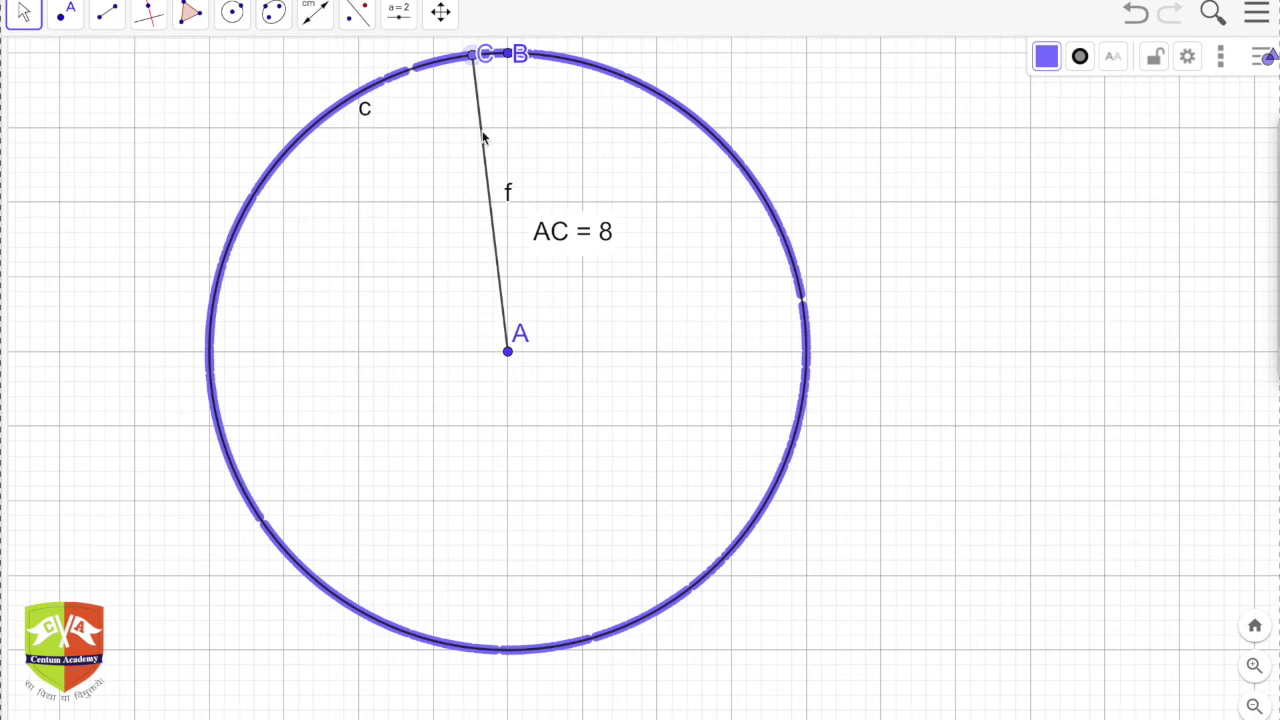
- Add interior point D, draw segment g from A to D, and label its length 5.85
click(65, 12)
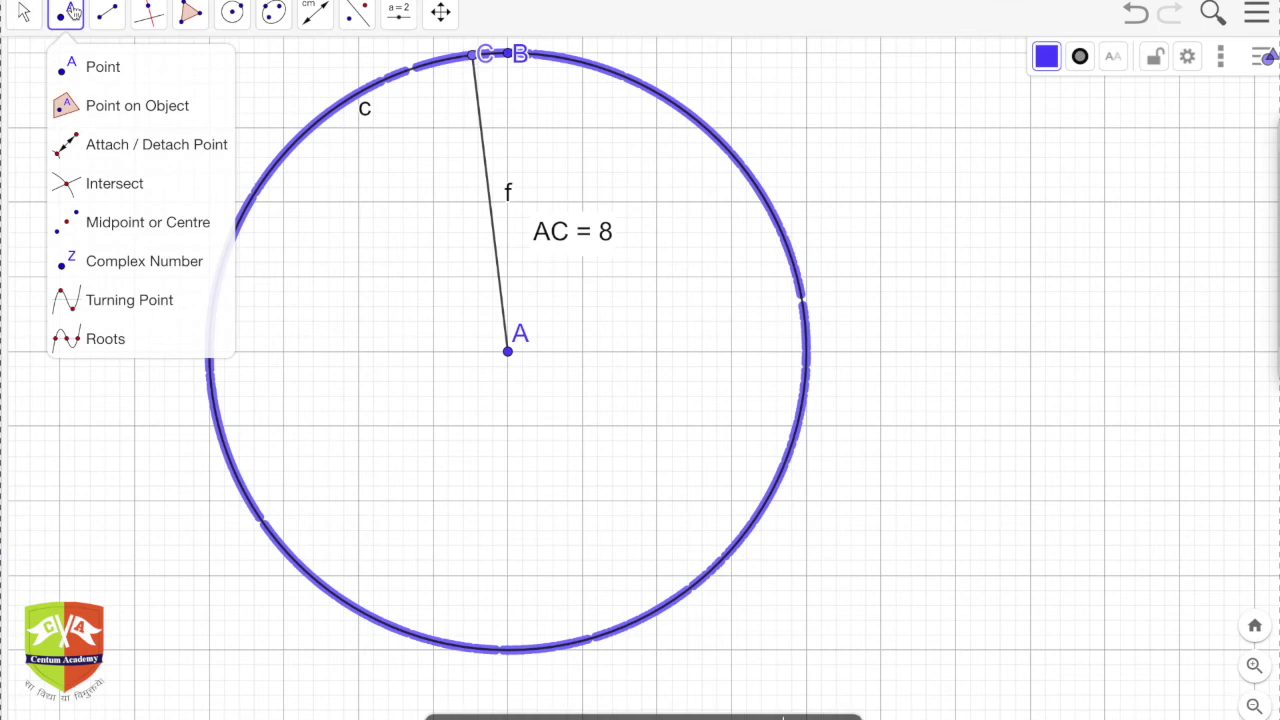
click(726, 364)
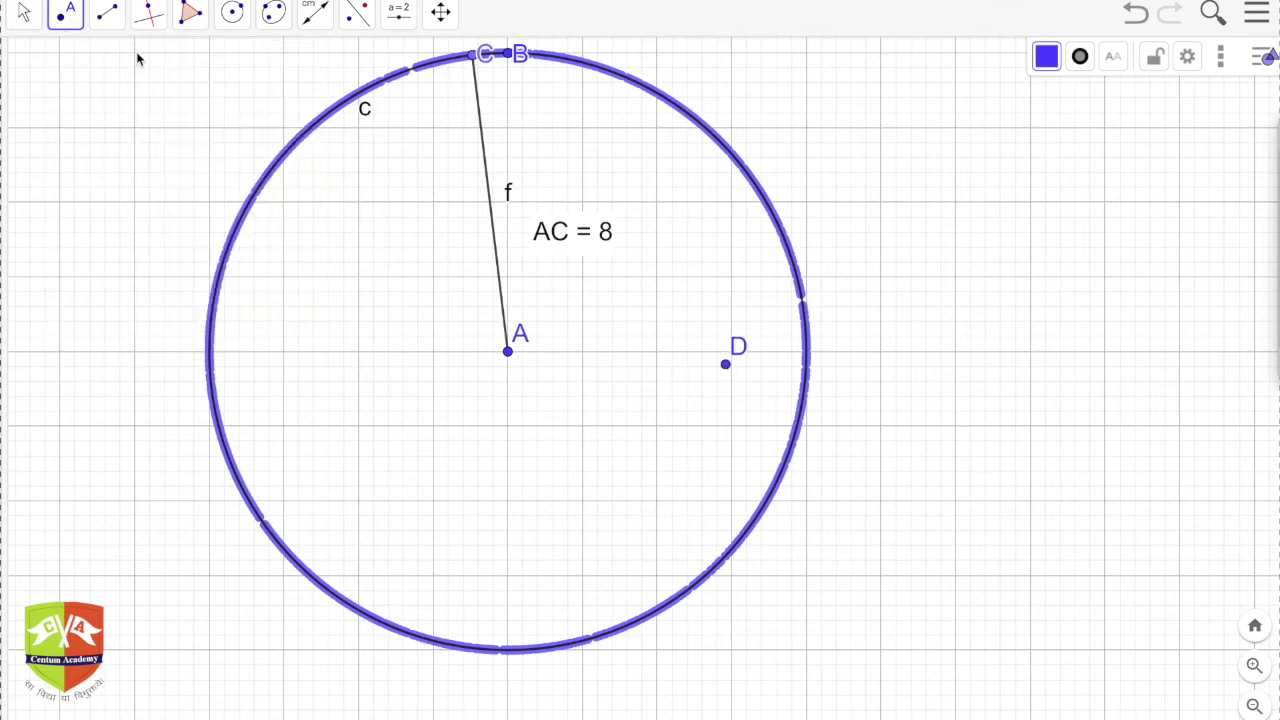
click(107, 12)
click(509, 353)
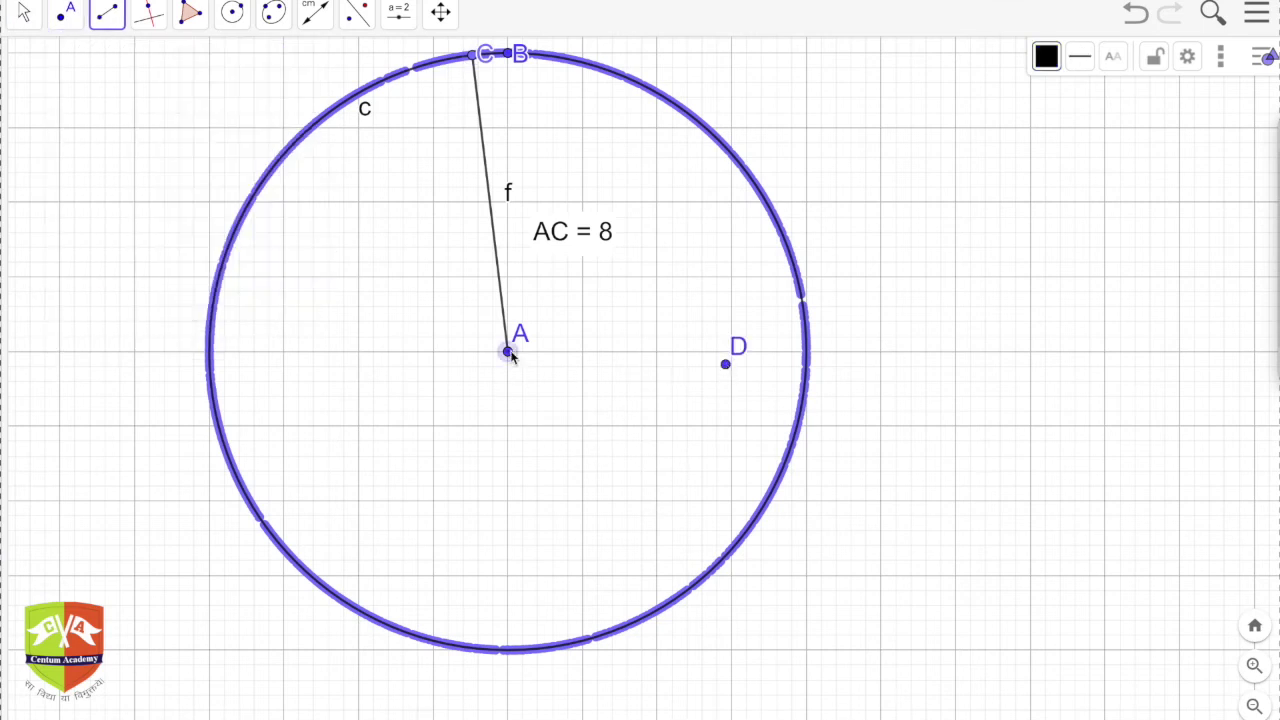
click(728, 365)
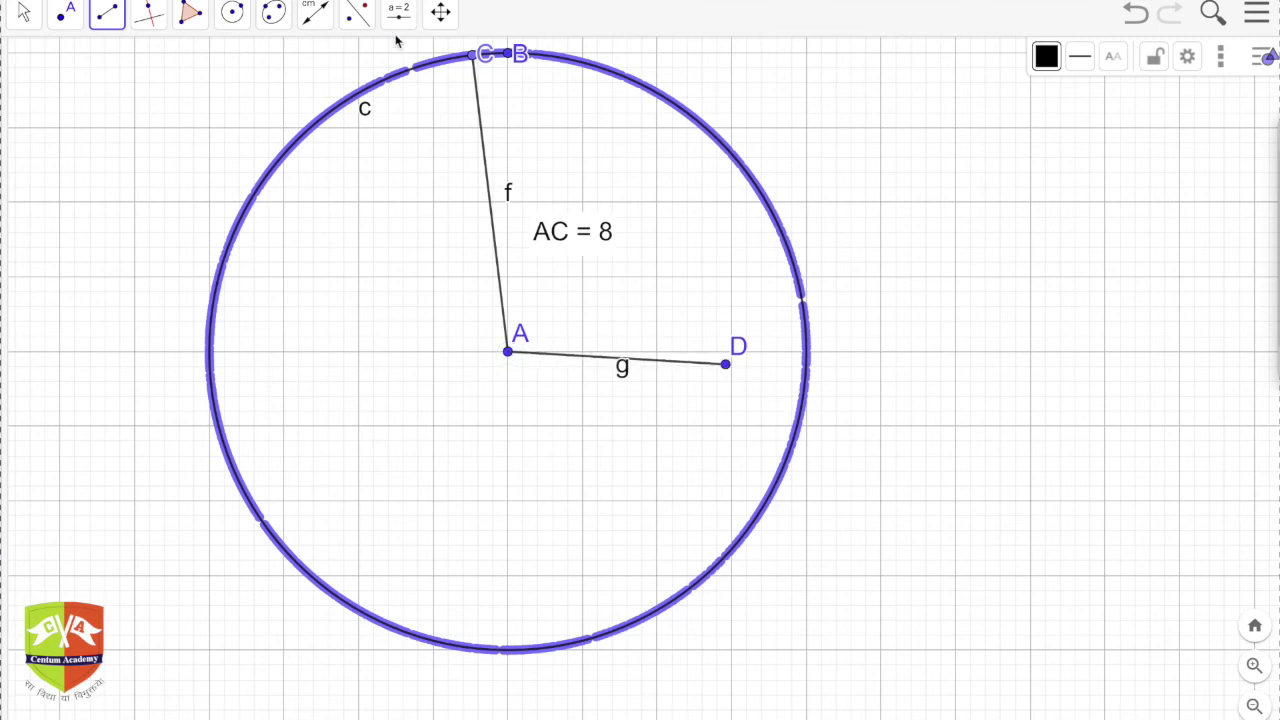
click(315, 12)
click(604, 365)
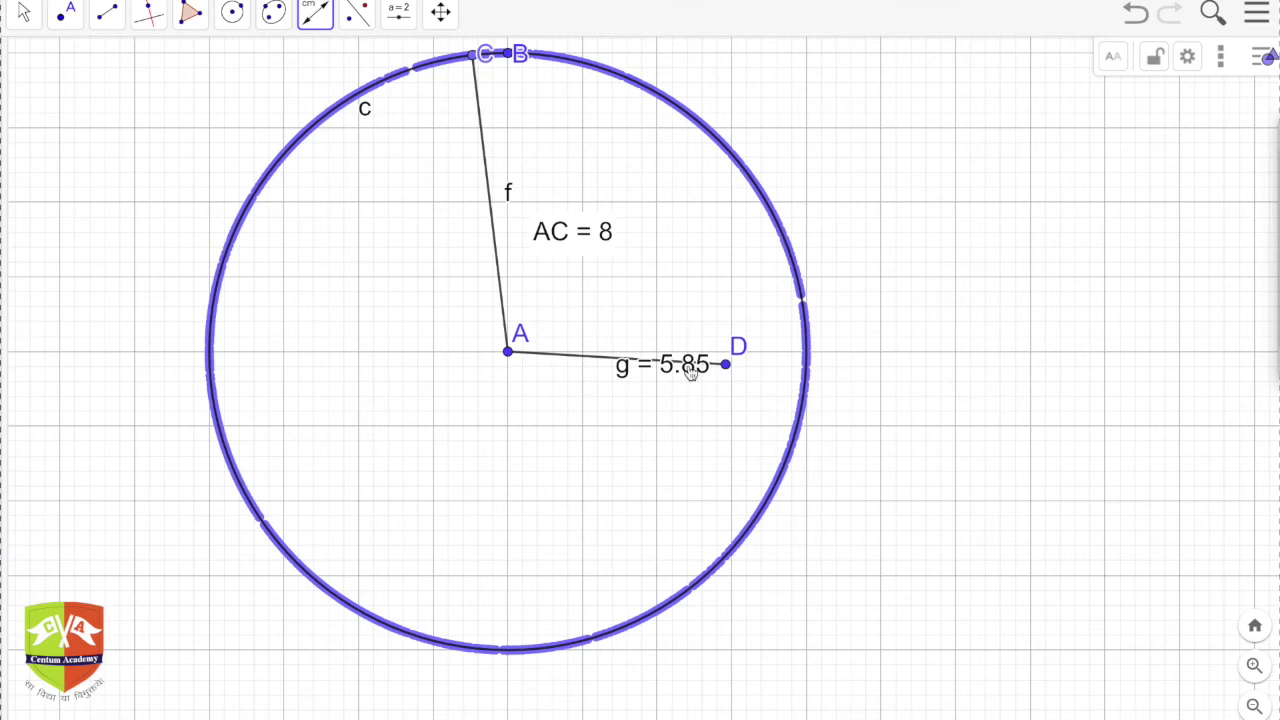
click(24, 12)
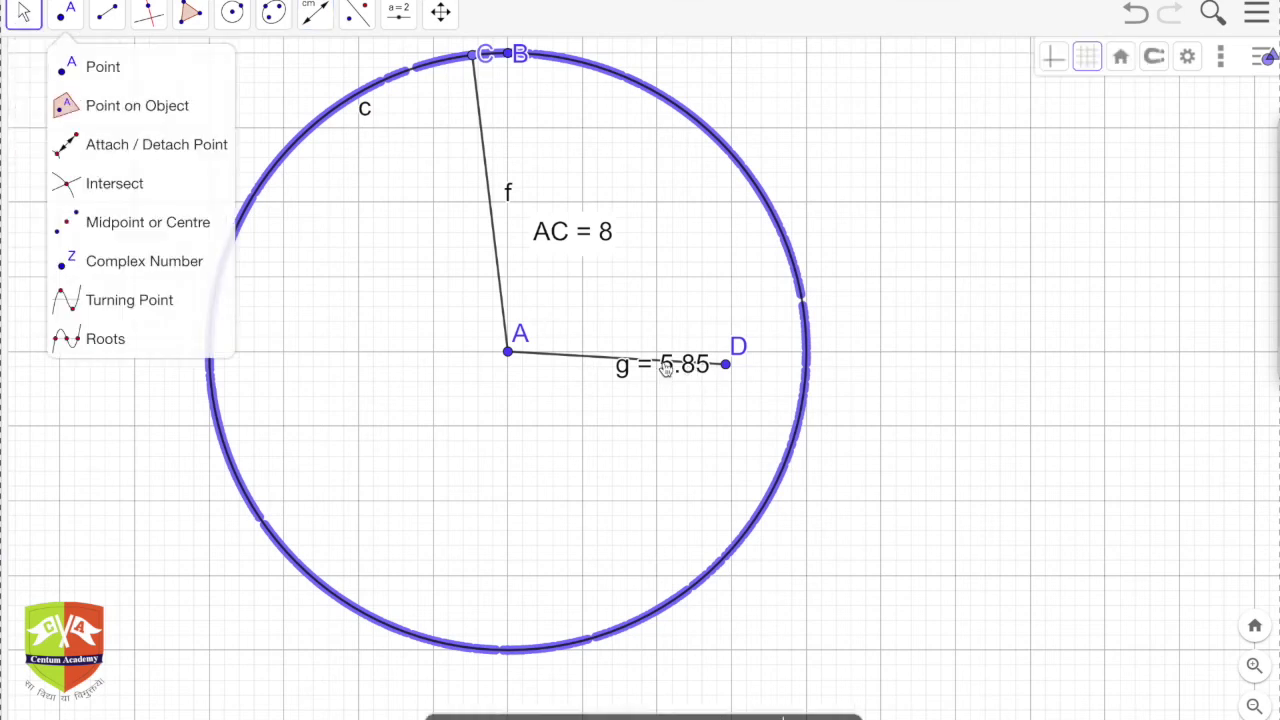
drag(671, 366, 648, 393)
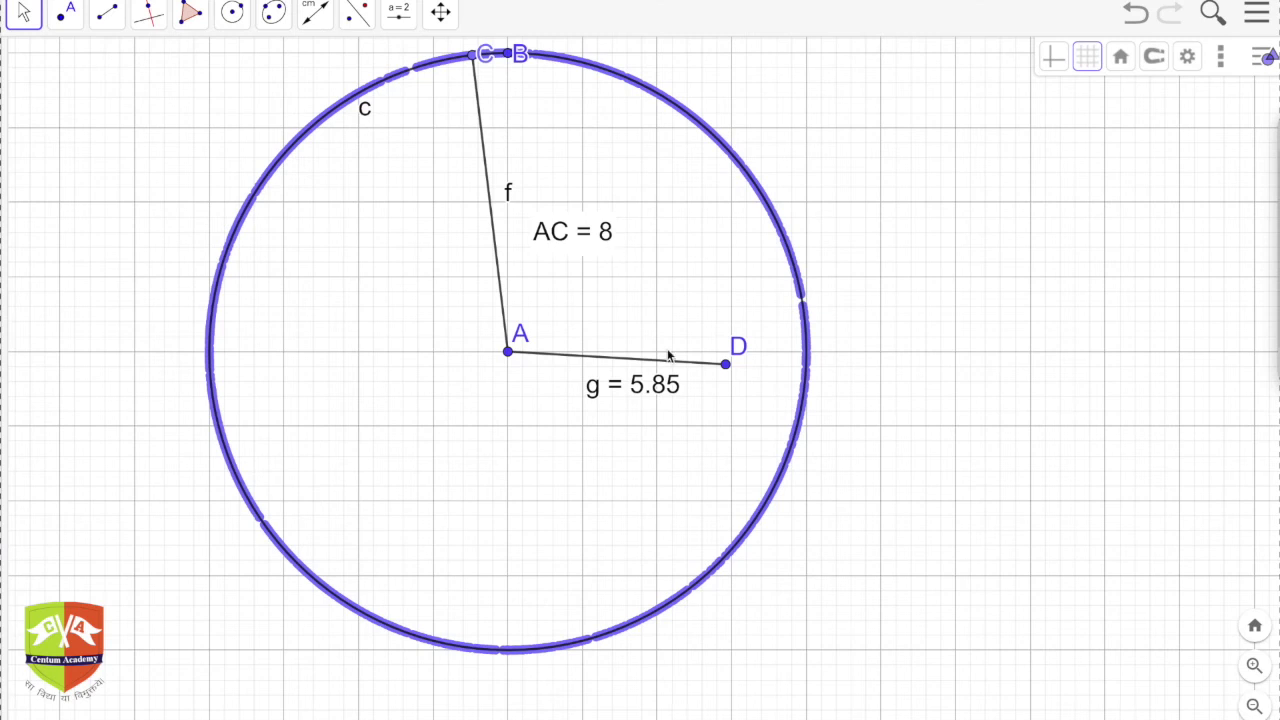
- Place point E outside the circle and join it to A with segment h
click(66, 12)
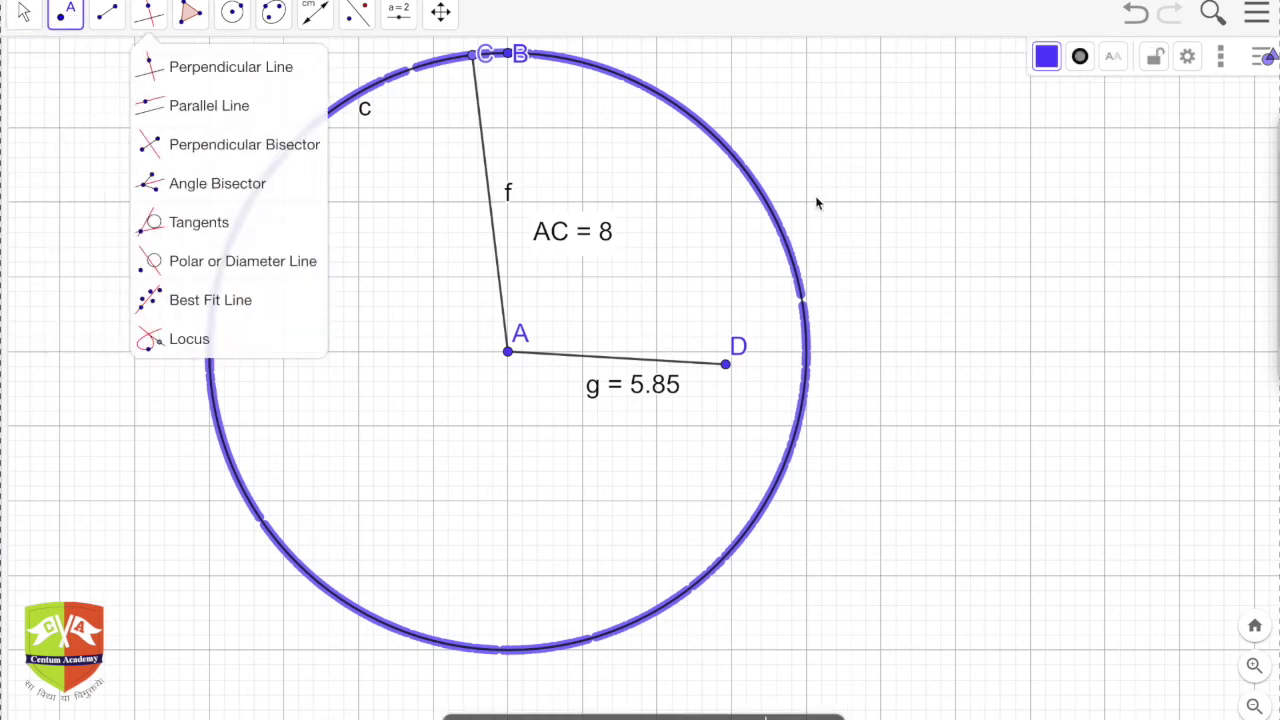
click(868, 189)
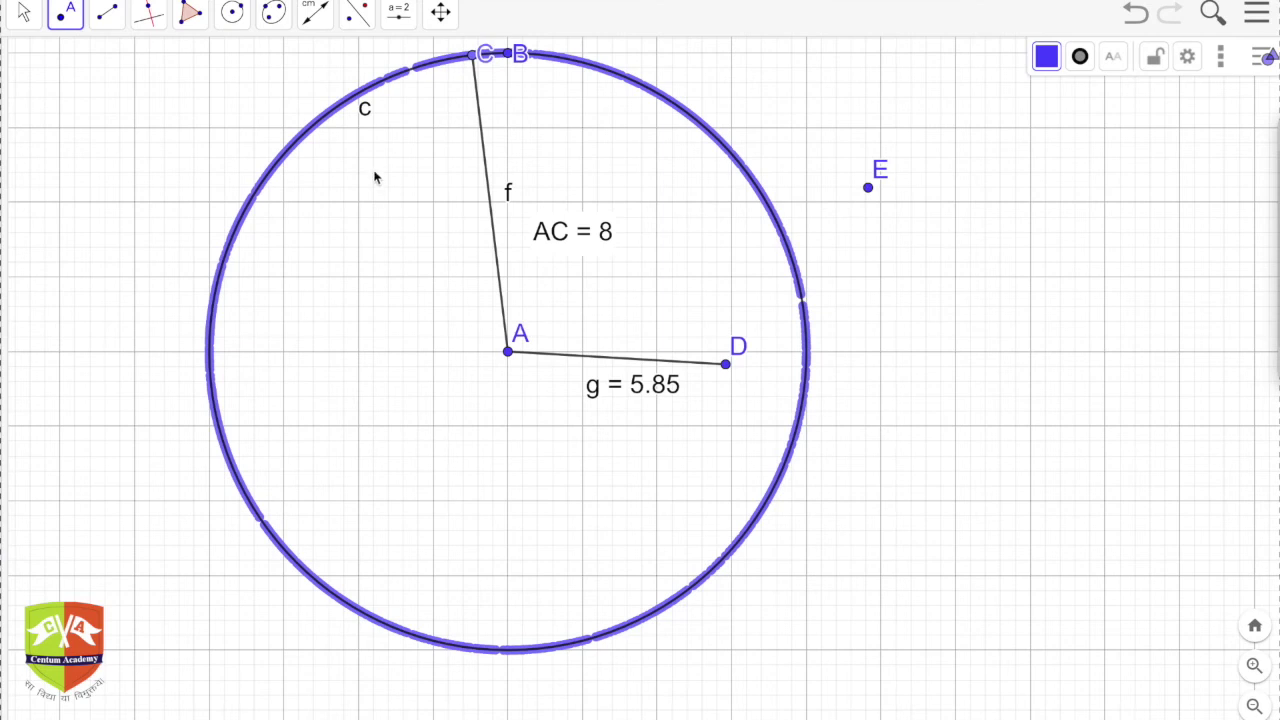
click(107, 12)
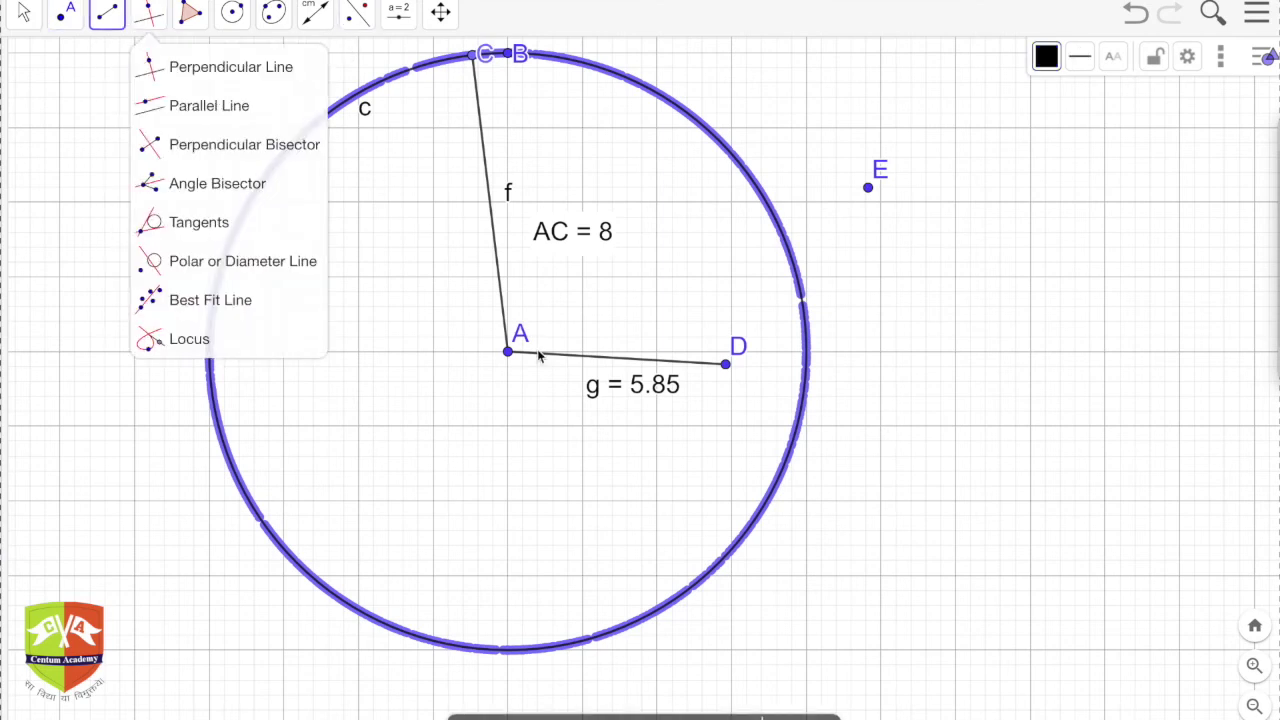
click(508, 351)
click(868, 189)
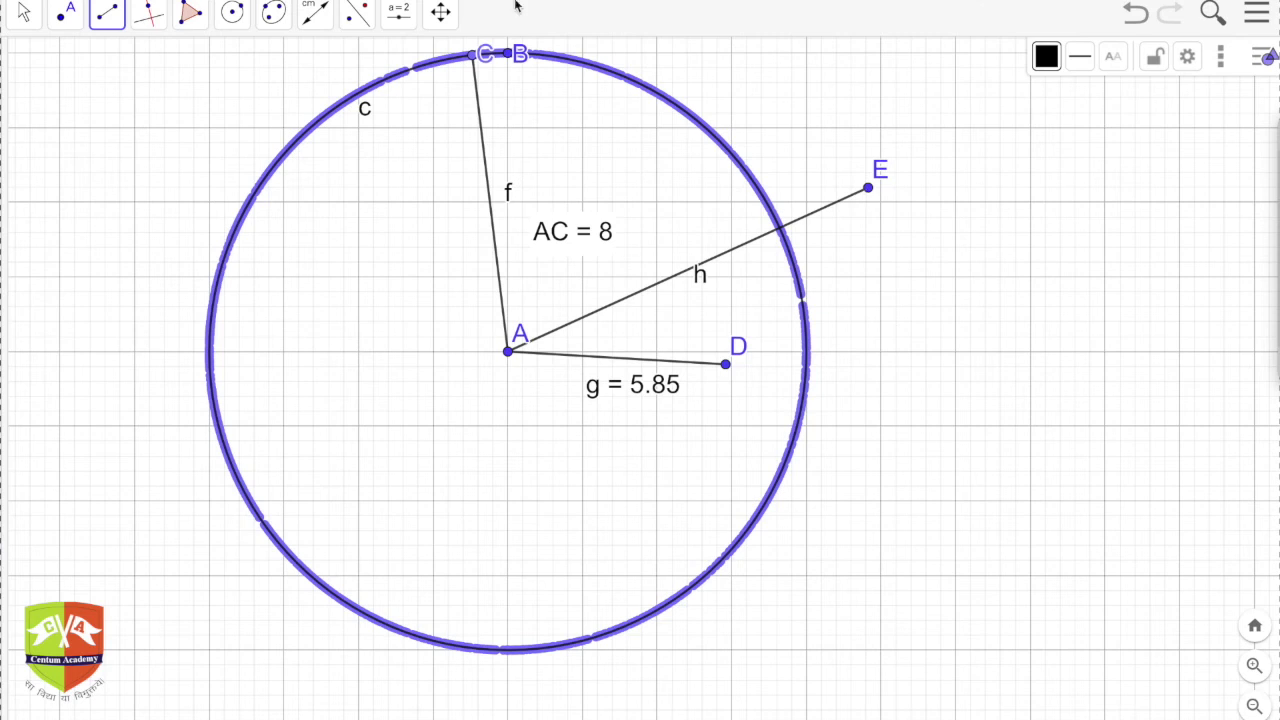
- Display segment h's length 10.61, then drag E onto the circle so h reads 8
click(315, 12)
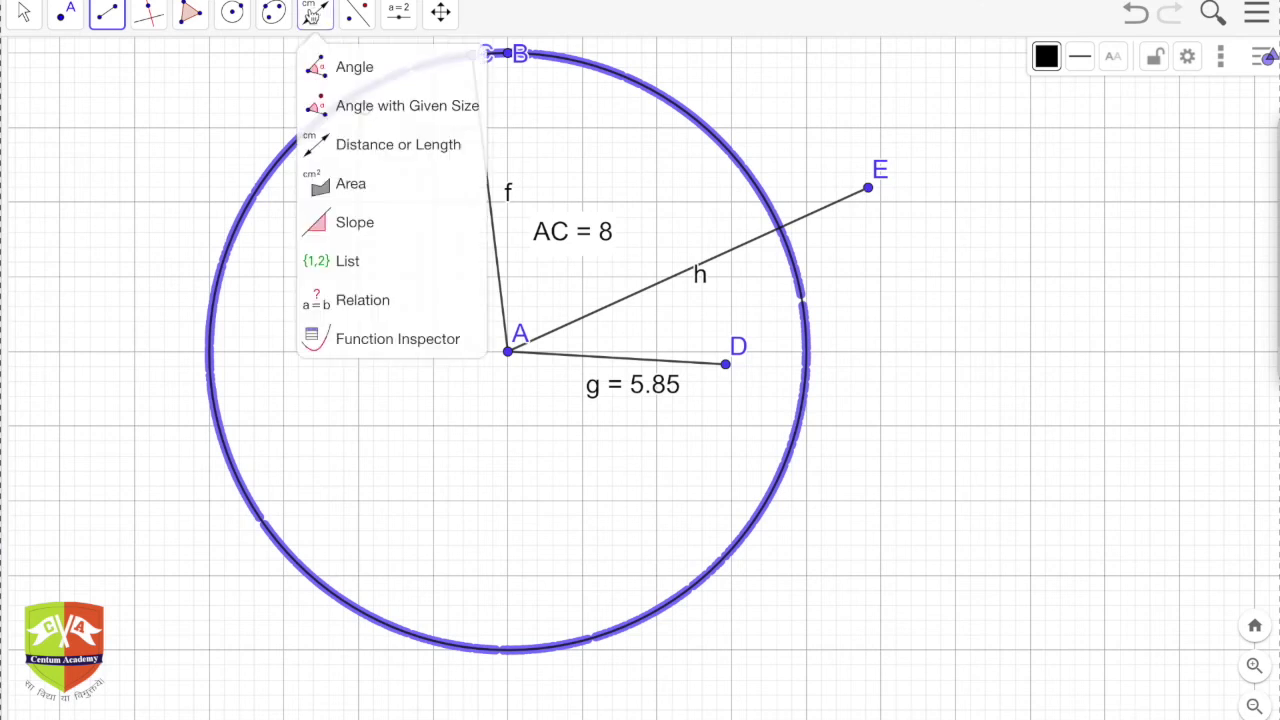
click(361, 150)
click(842, 206)
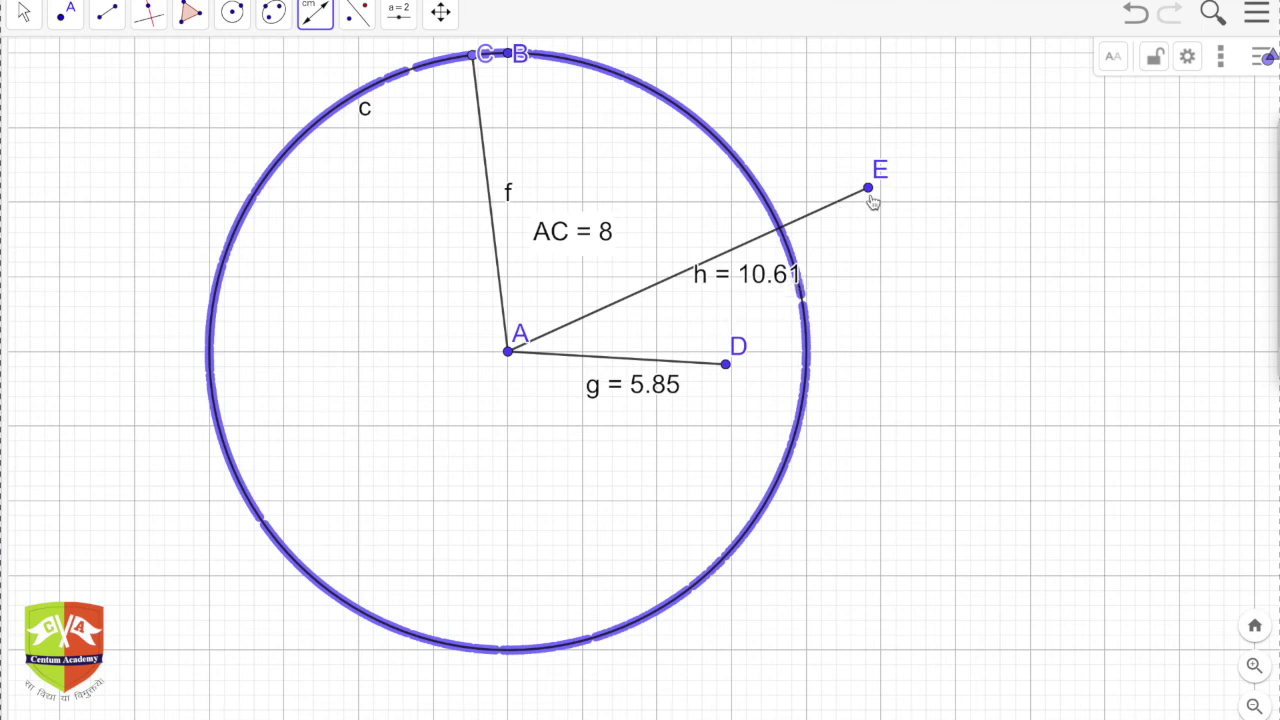
click(869, 190)
click(24, 12)
drag(875, 195, 788, 247)
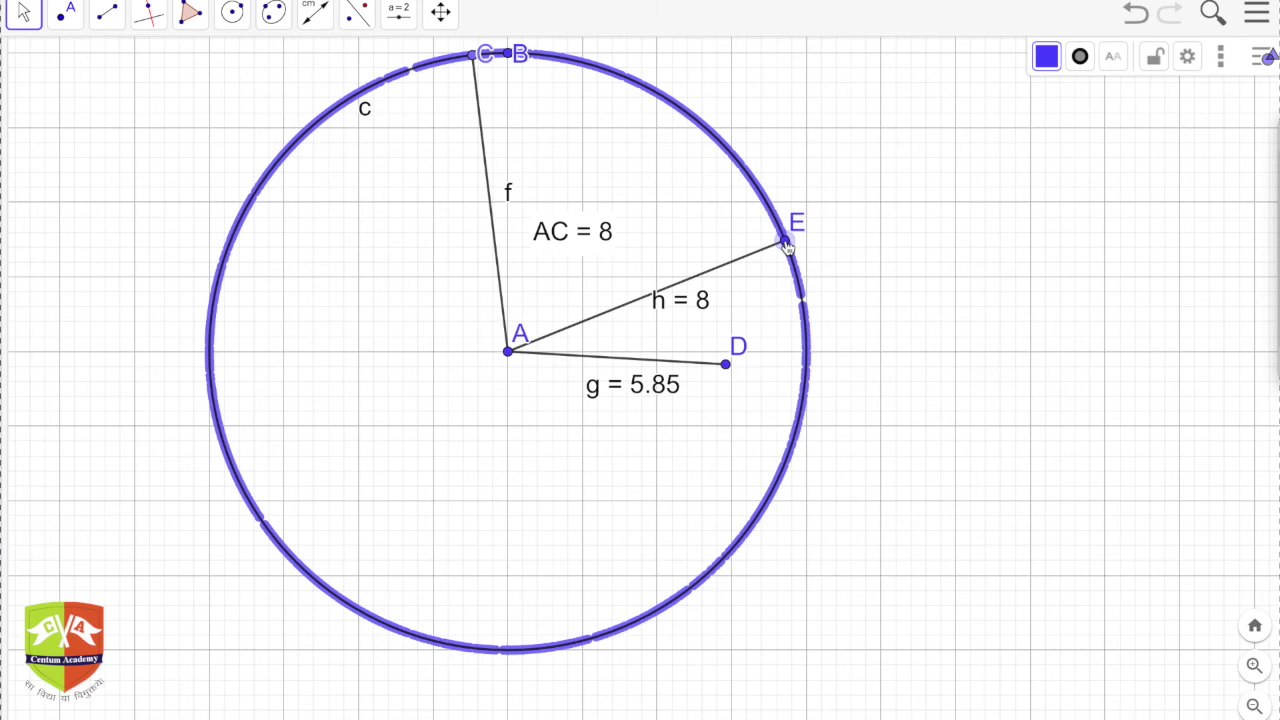
- Drag E outside the circle, then inside until h reads 5.85, matching g
drag(788, 247, 903, 155)
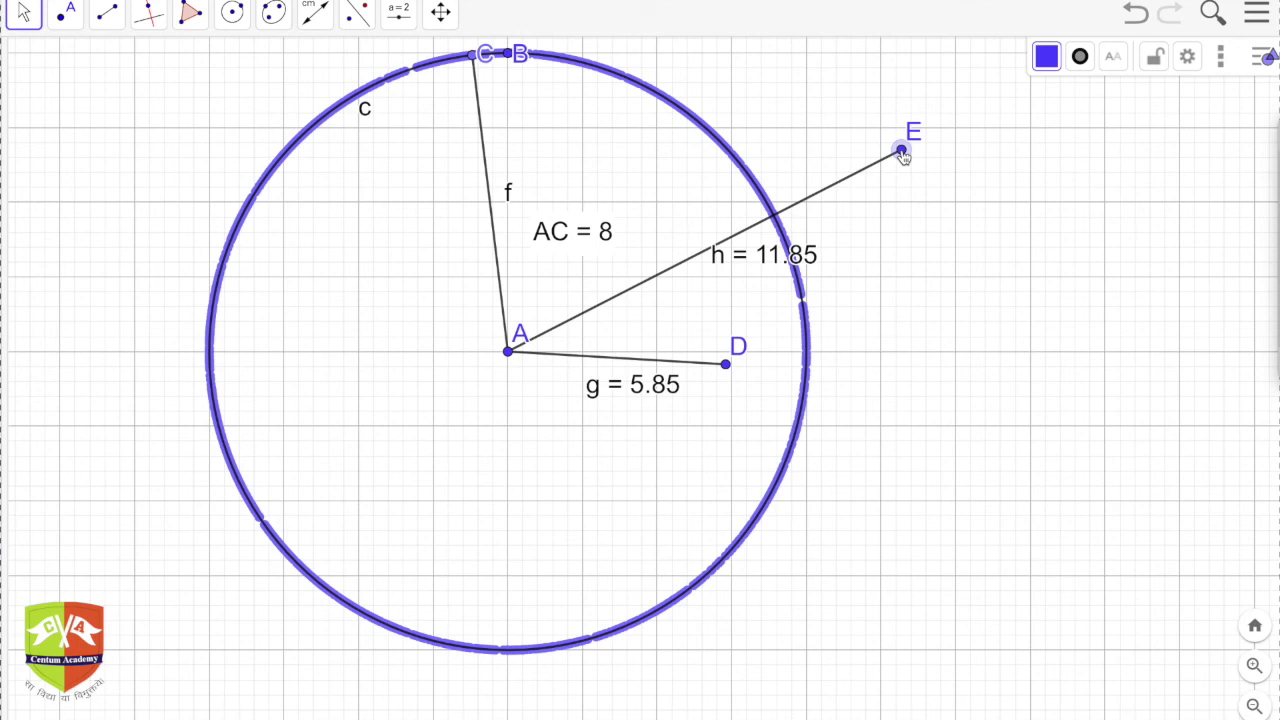
drag(903, 155, 699, 248)
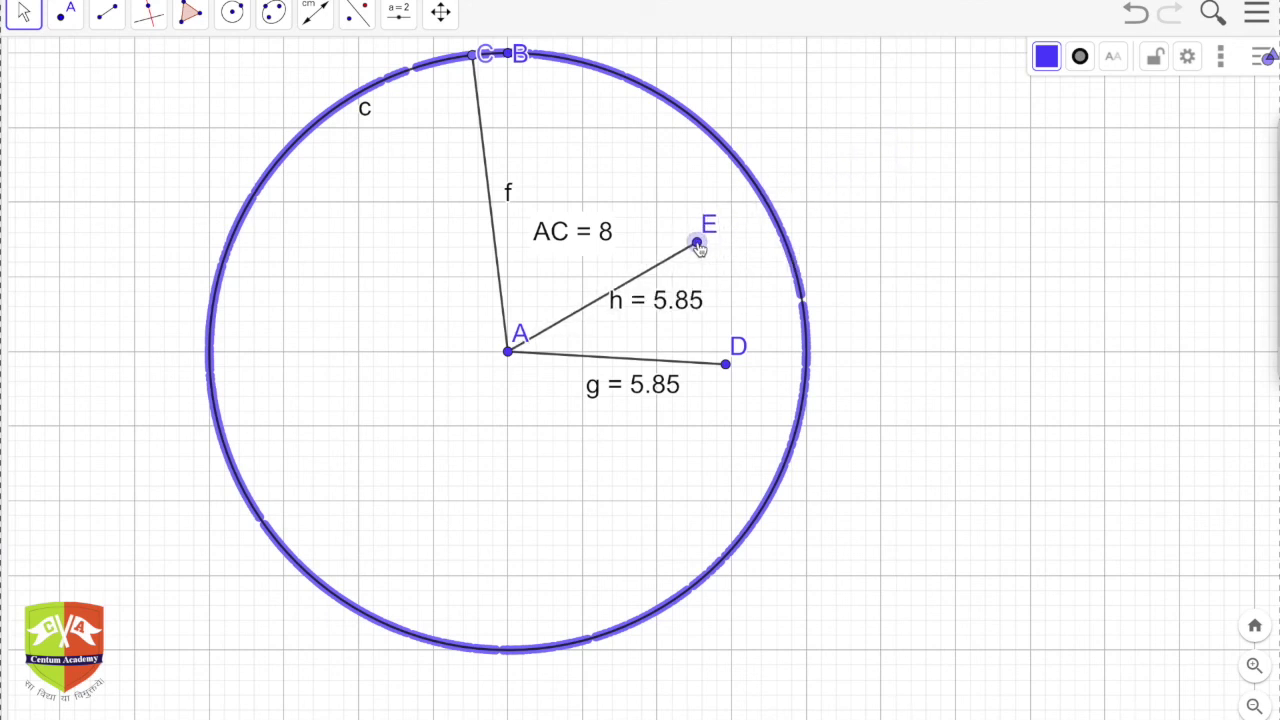